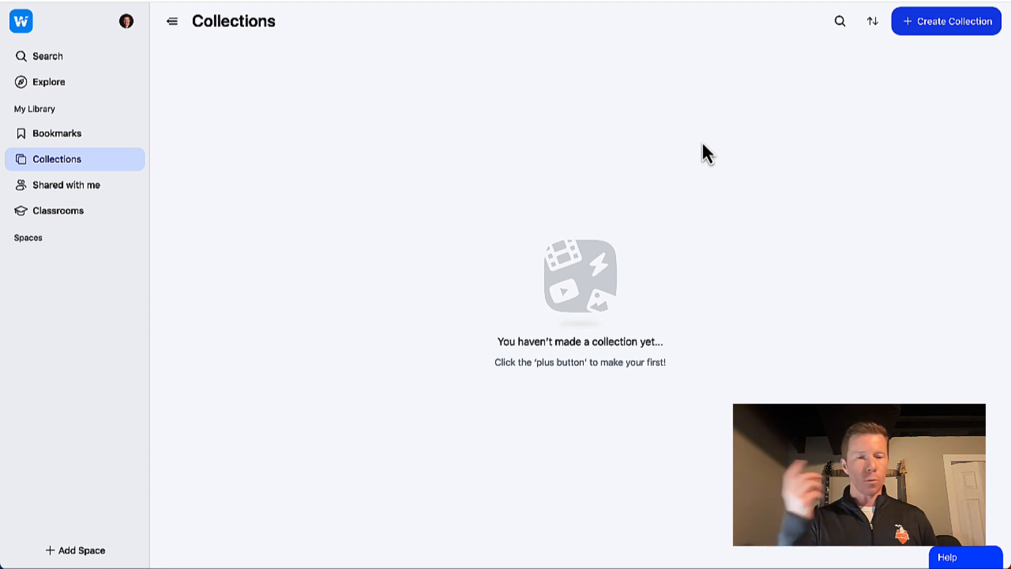
# Step: Create a new collection and title it "John Steinbeck"
pyautogui.click(930, 31)
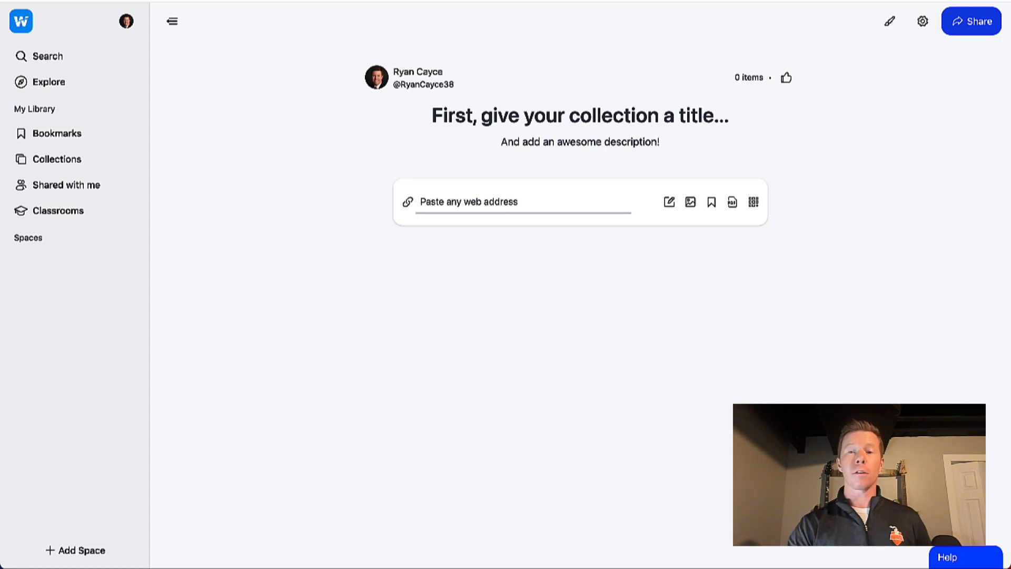
pyautogui.hotkey('ctrl', 'Tab')
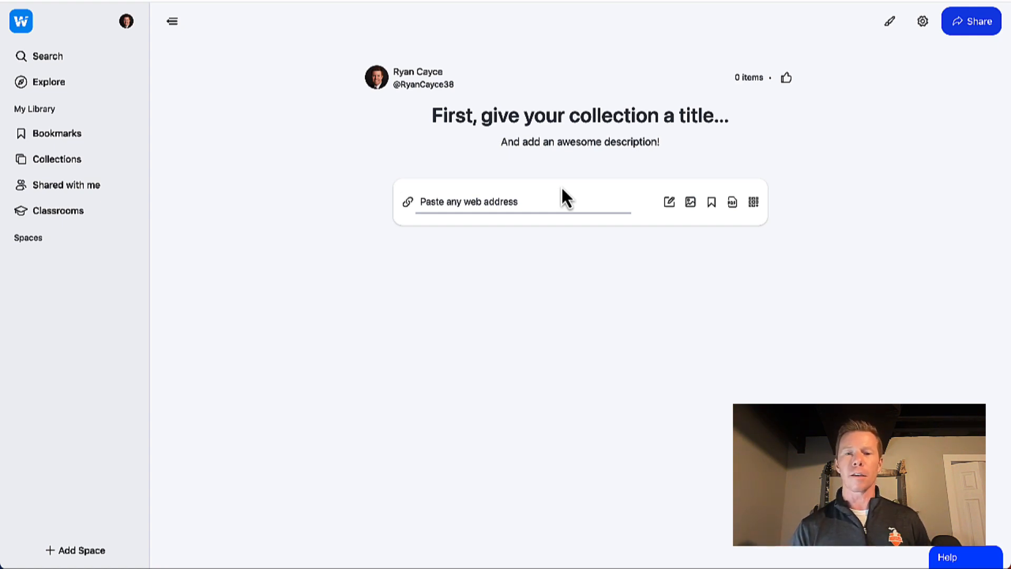
pyautogui.click(581, 116)
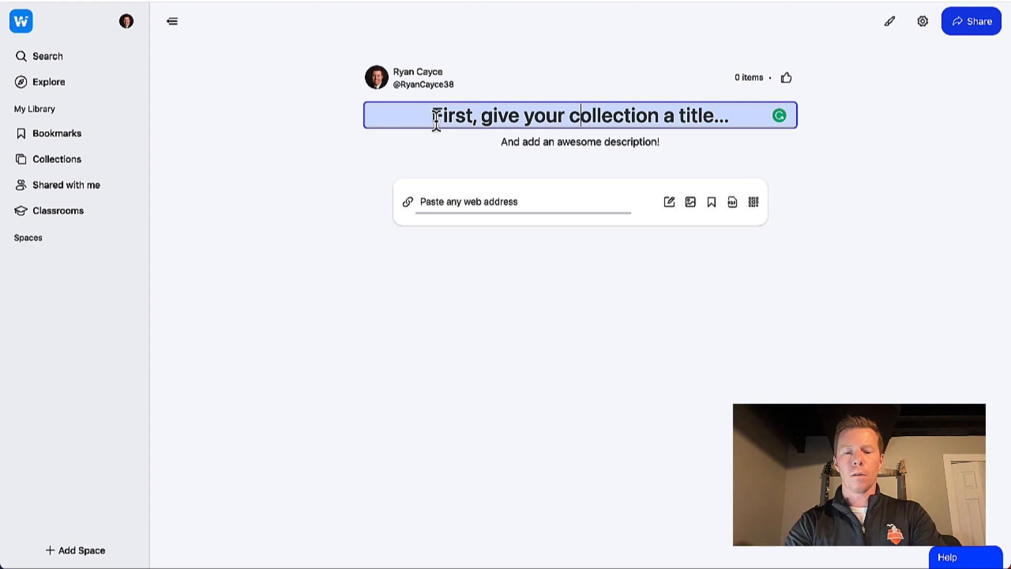
pyautogui.write('John Steinbeck')
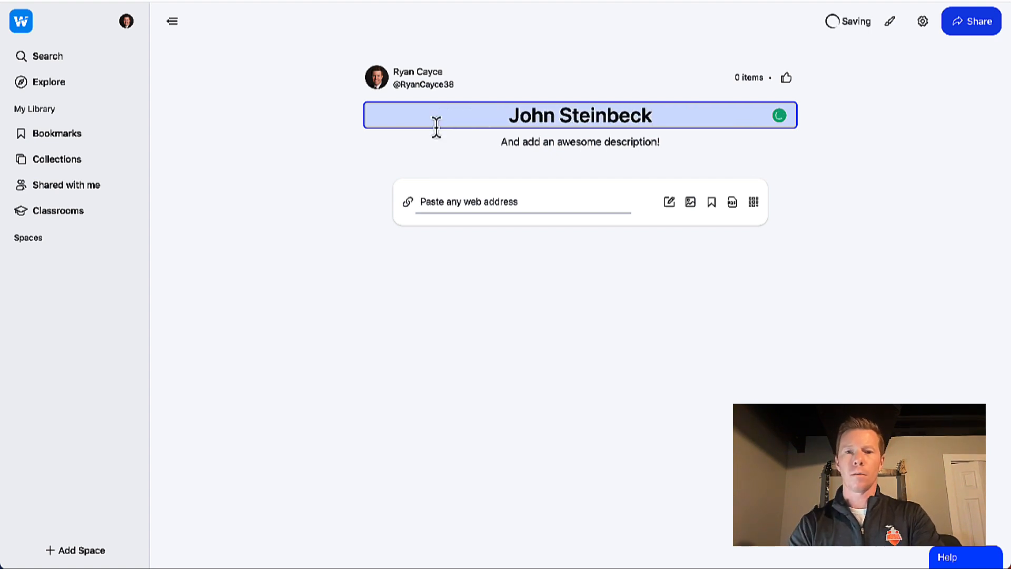
# Step: Add the description "Here are some great resources related to this author." to the collection
pyautogui.click(512, 148)
pyautogui.write('Here are som')
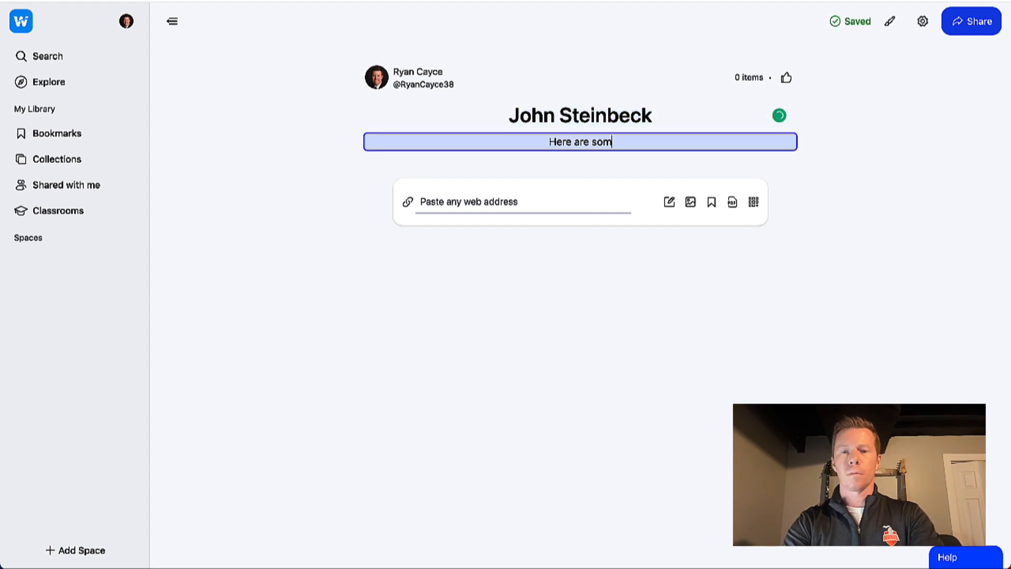
pyautogui.write('e great resources related to')
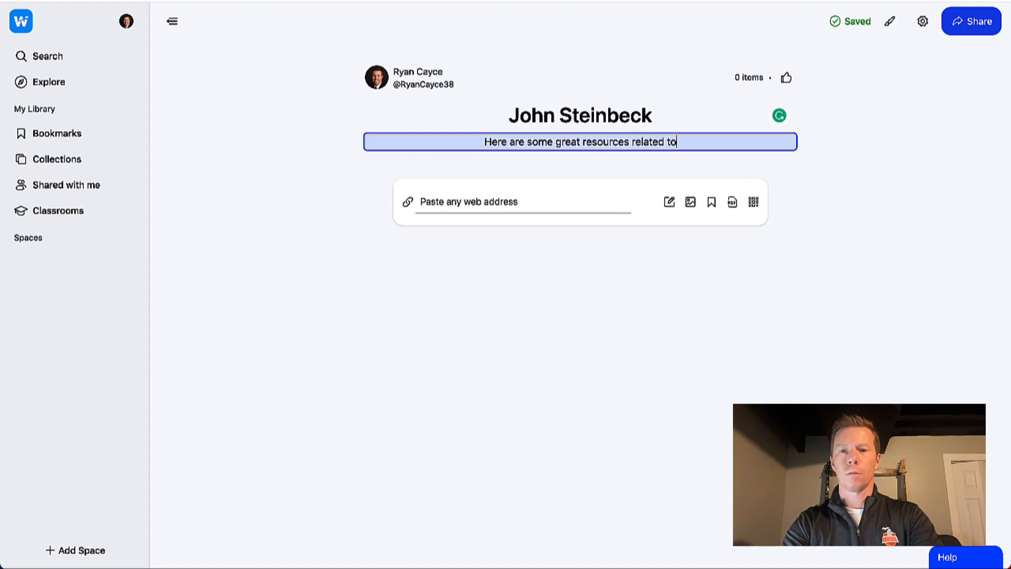
pyautogui.write(' this author.')
pyautogui.click(559, 266)
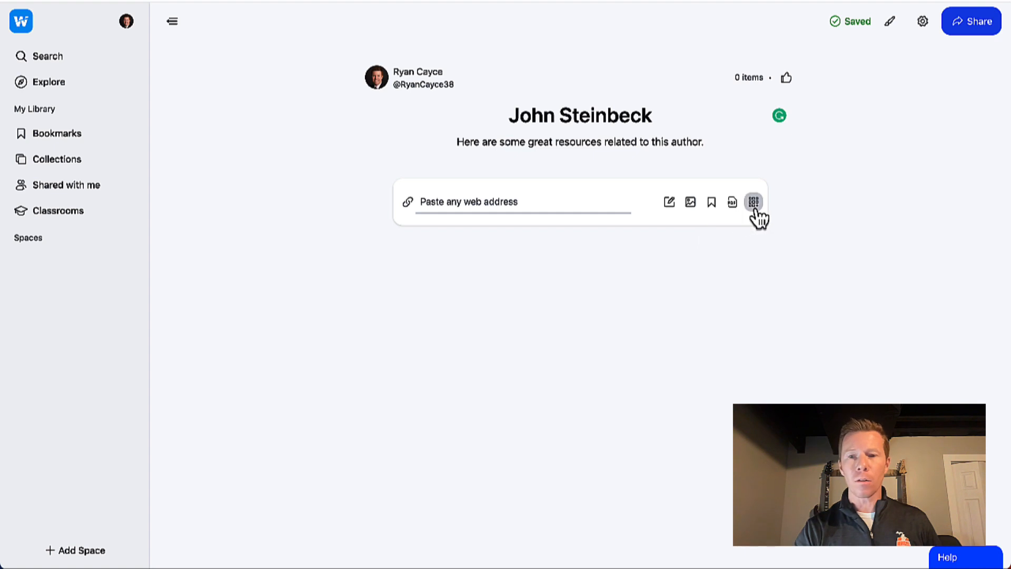
# Step: Copy the Wikipedia link from the Resources document and paste it into the collection's web address field
pyautogui.press('super+Tab')
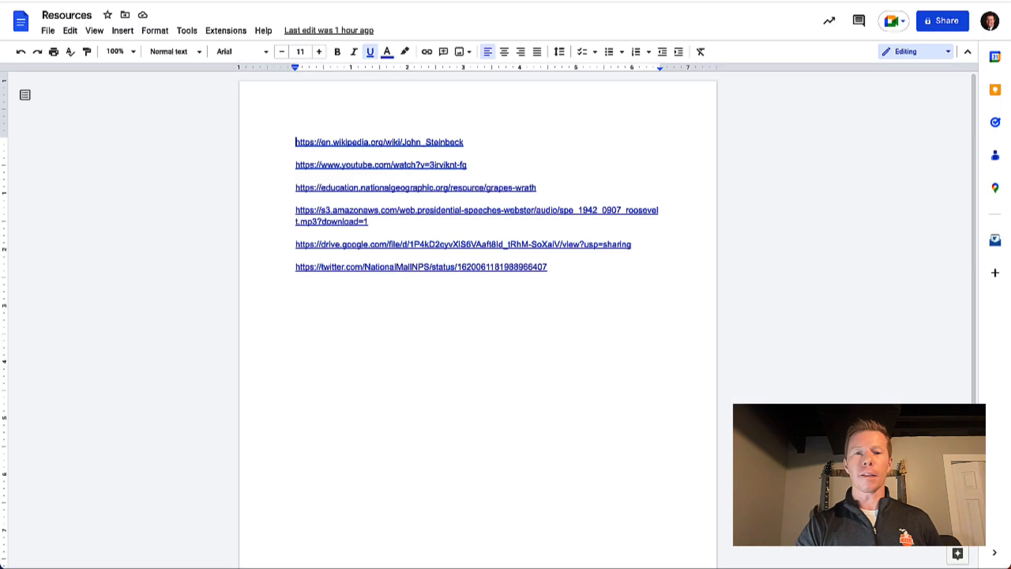
pyautogui.moveTo(489, 143); pyautogui.dragTo(247, 144)
pyautogui.press('super+c')
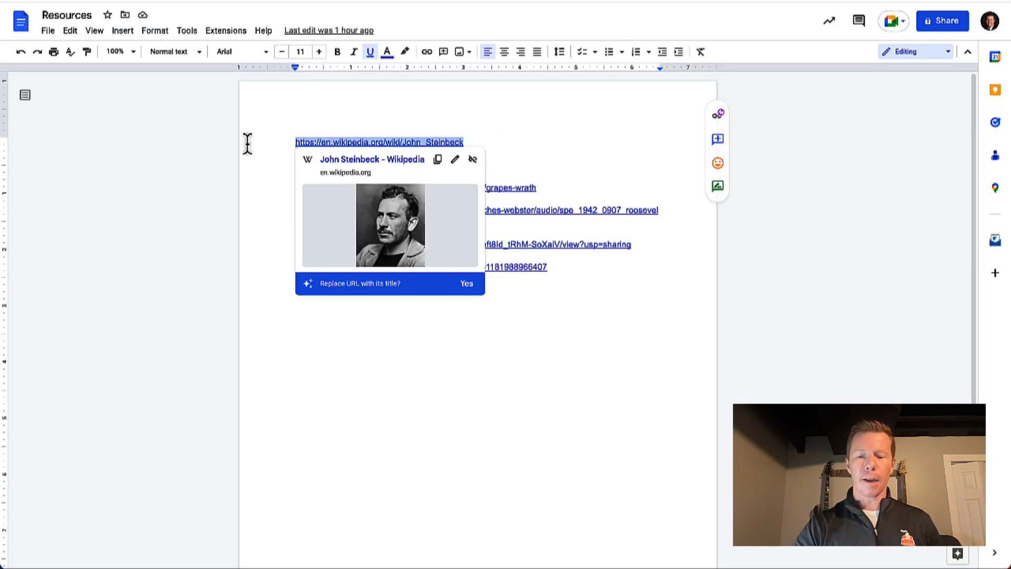
pyautogui.press('super+Tab')
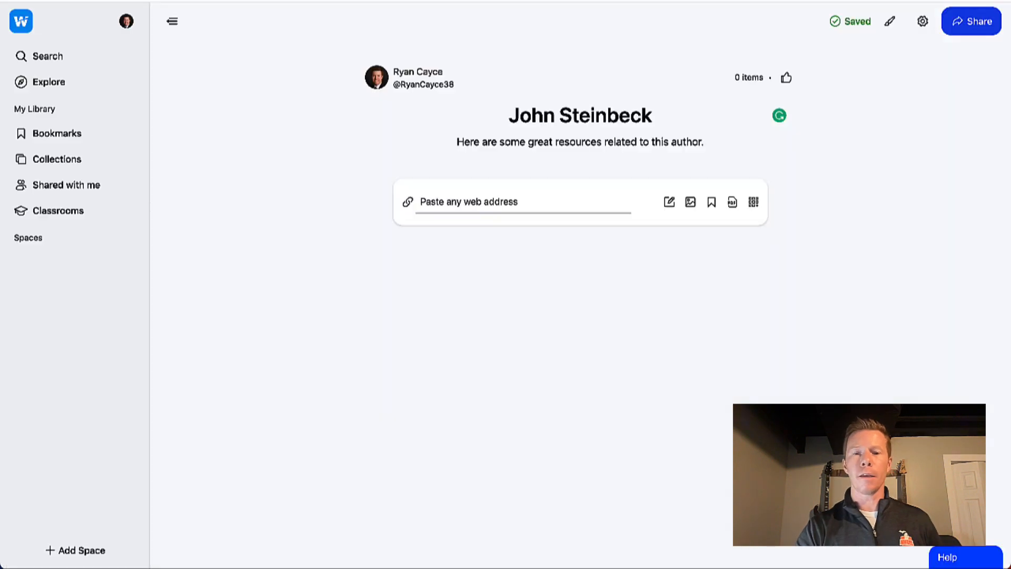
pyautogui.click(502, 201)
pyautogui.press('super+v')
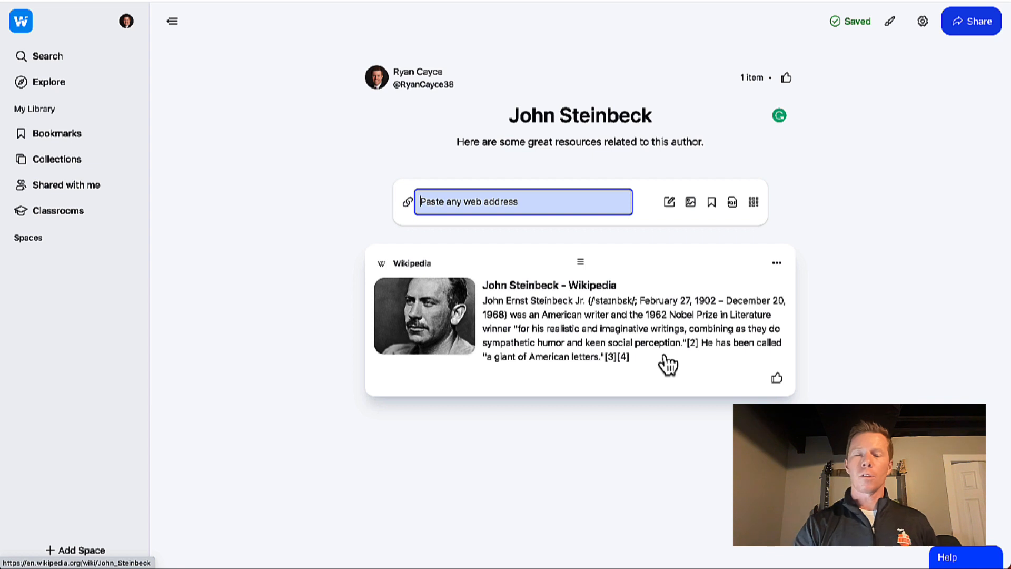
# Step: Add a text item reading "START HERE: Please review the first few items before responding..." to the collection
pyautogui.click(668, 203)
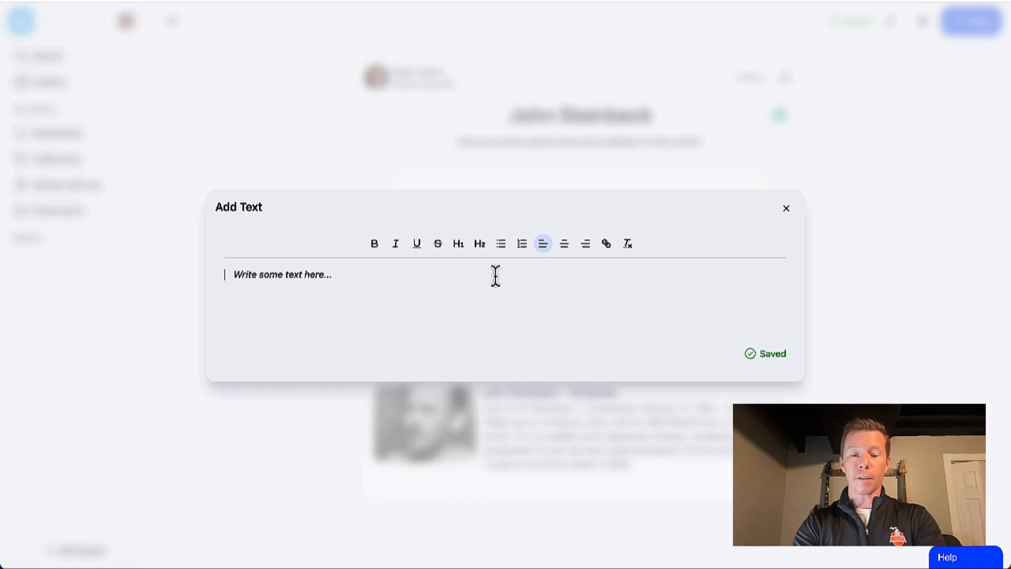
pyautogui.write('STAR')
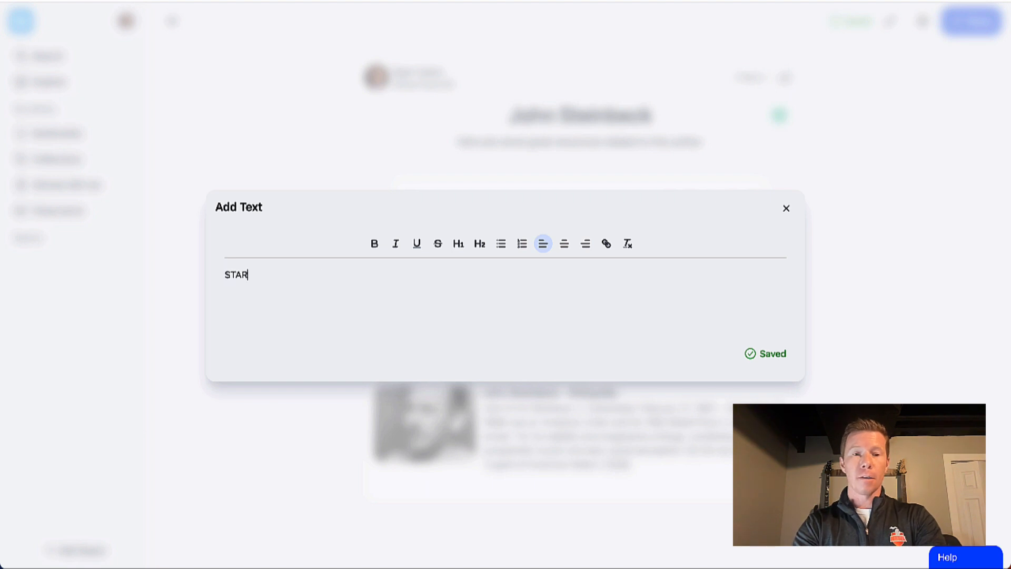
pyautogui.write('T HERE')
pyautogui.press('BackSpace')
pyautogui.press('BackSpace')
pyautogui.press('BackSpace')
pyautogui.write('ERE')
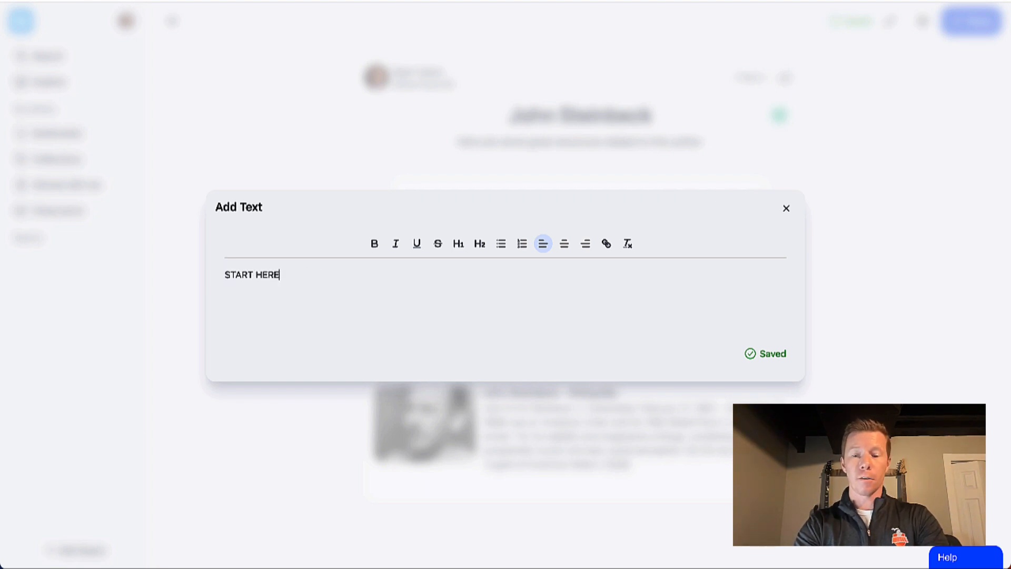
pyautogui.write(': PLeas')
pyautogui.press('BackSpace')
pyautogui.press('BackSpace')
pyautogui.press('BackSpace')
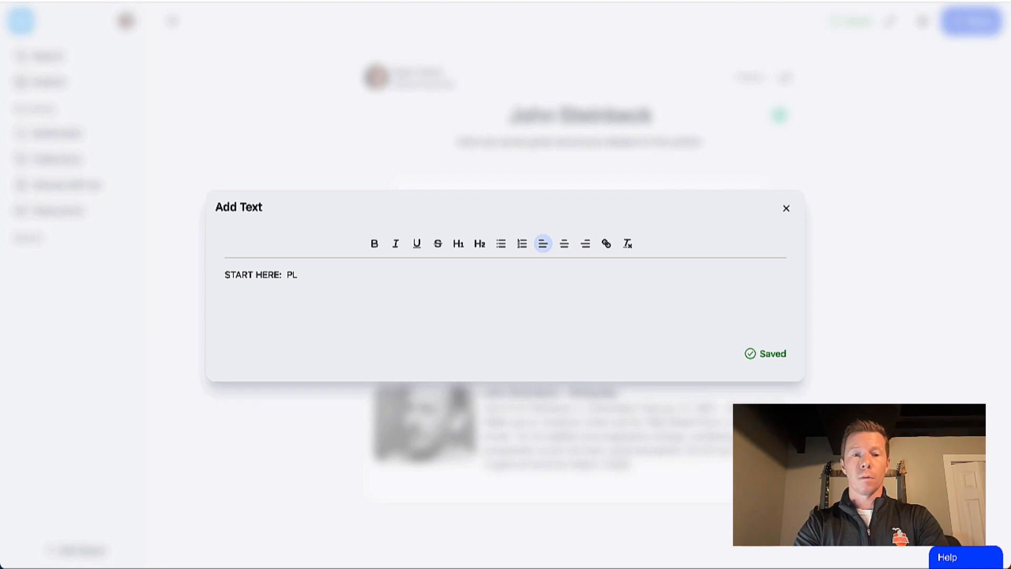
pyautogui.write('ase read')
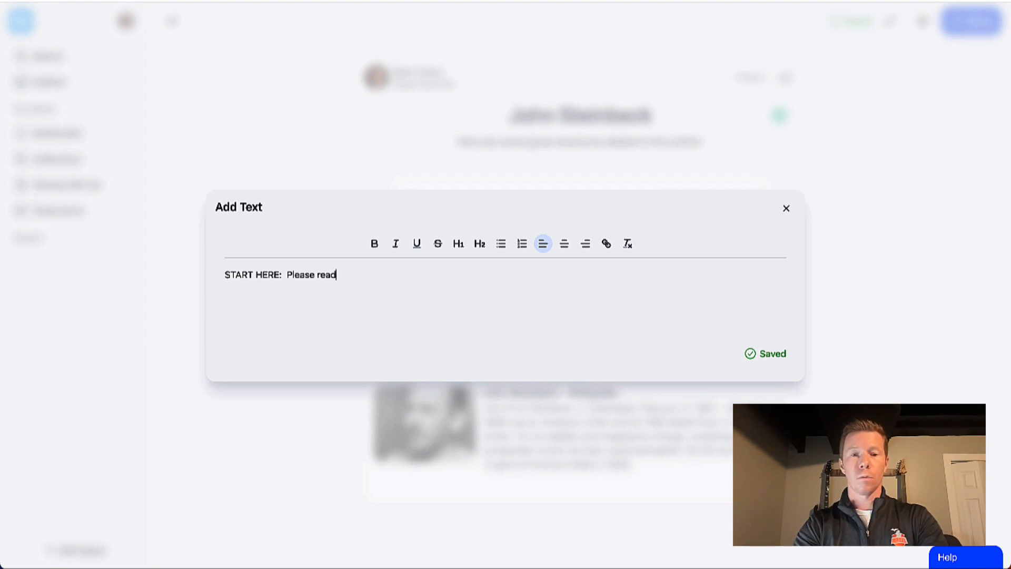
pyautogui.press('BackSpace')
pyautogui.press('BackSpace')
pyautogui.write('view th')
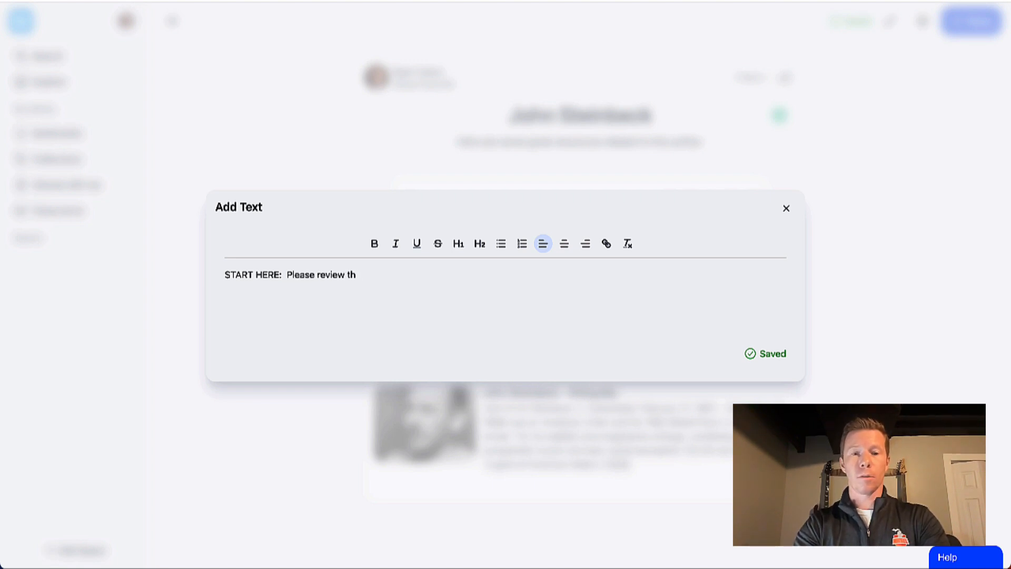
pyautogui.write('jee first few ')
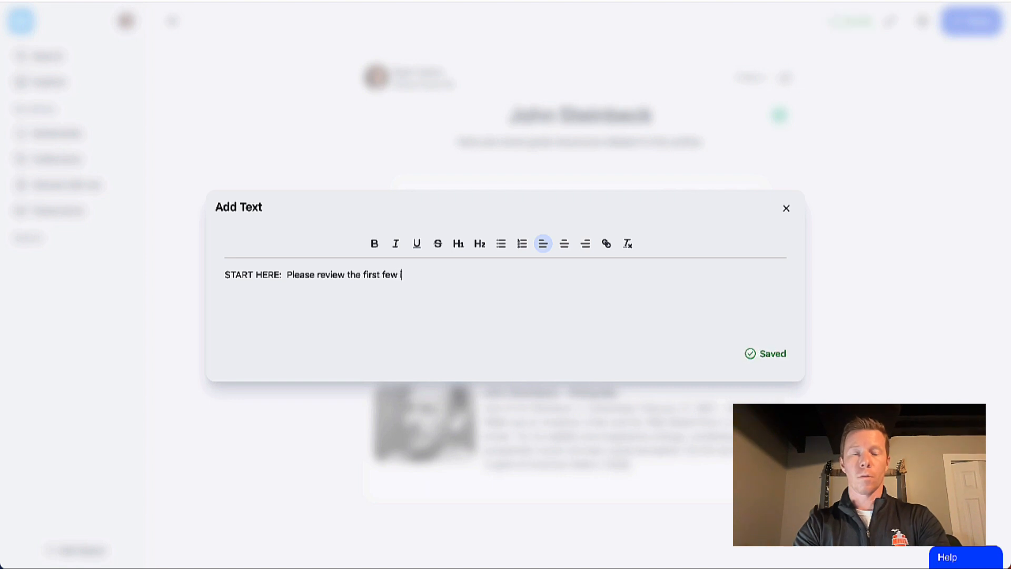
pyautogui.write('items before')
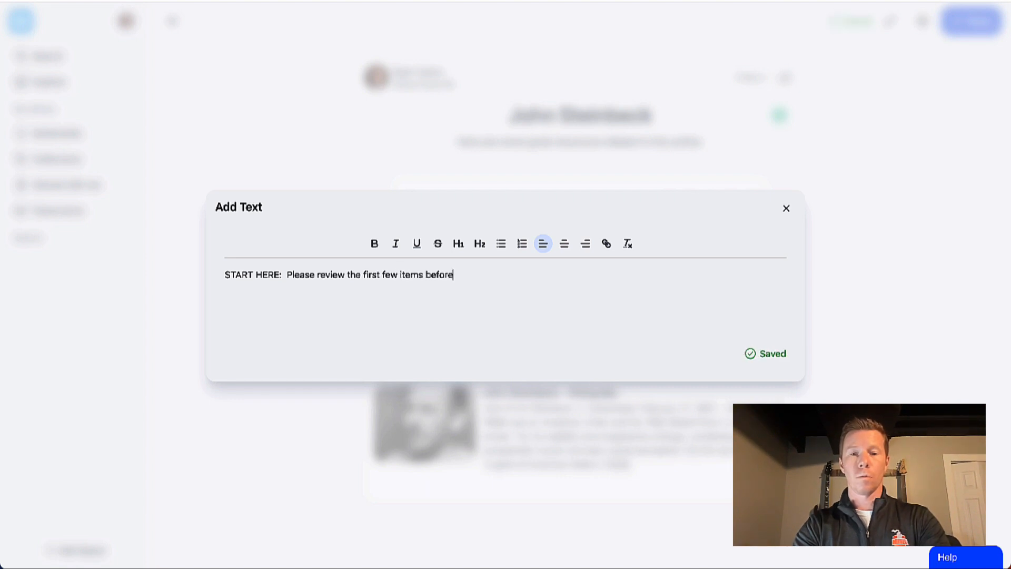
pyautogui.write(' responding...')
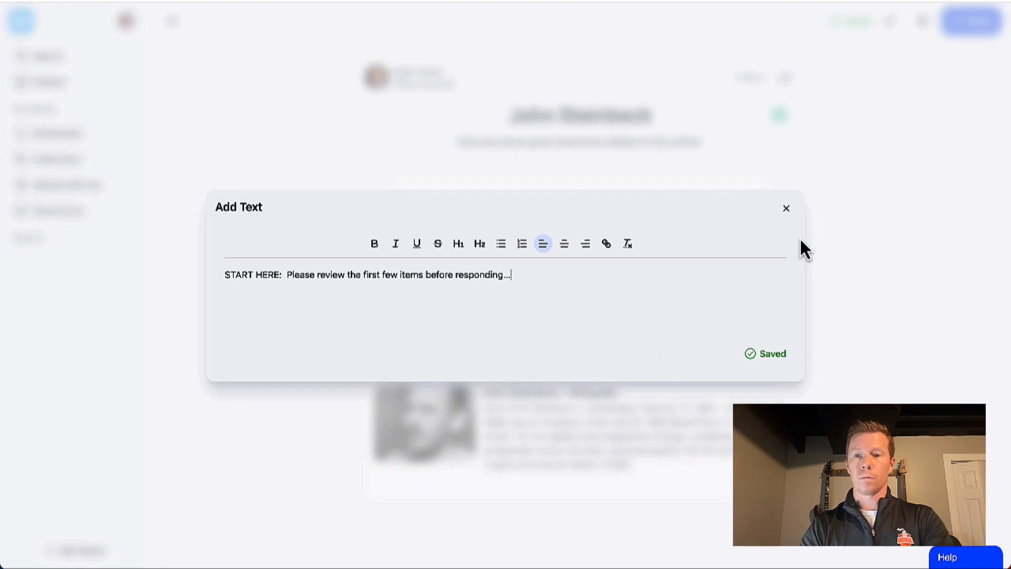
pyautogui.click(786, 208)
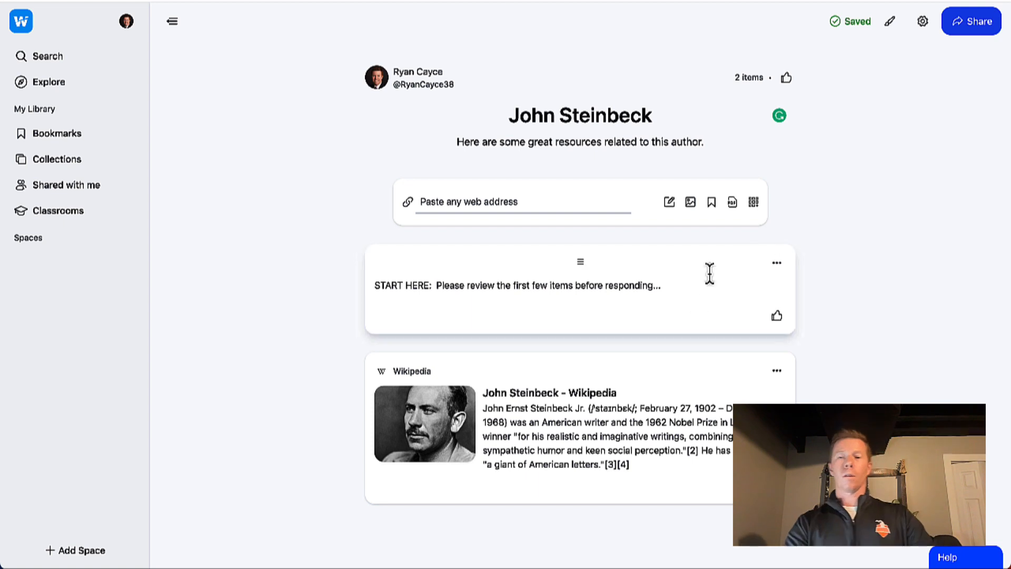
# Step: Upload the image OfMiceMen.jpeg from the Images folder as a new collection item
pyautogui.moveTo(580, 261); pyautogui.dragTo(560, 219)
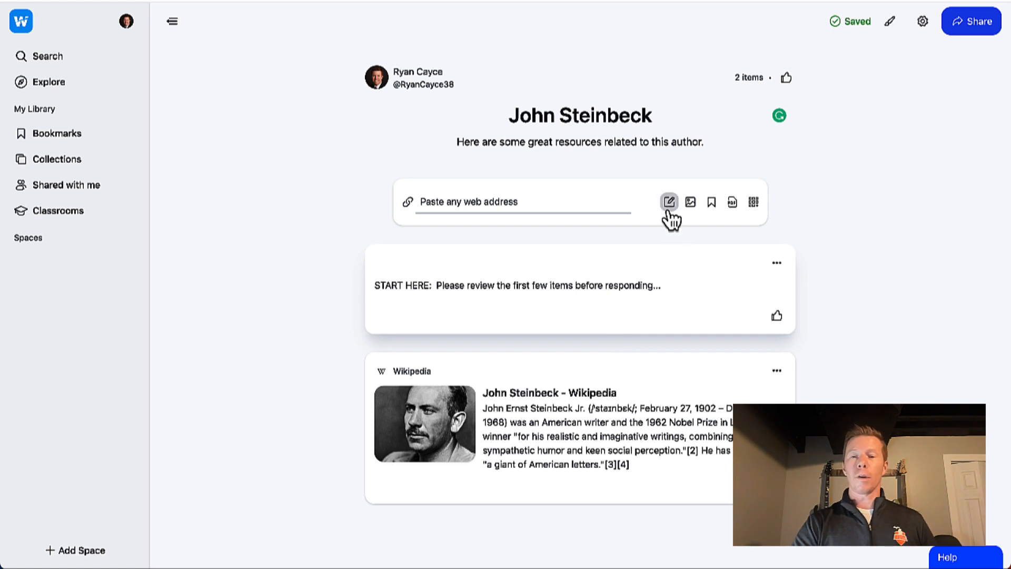
pyautogui.click(691, 206)
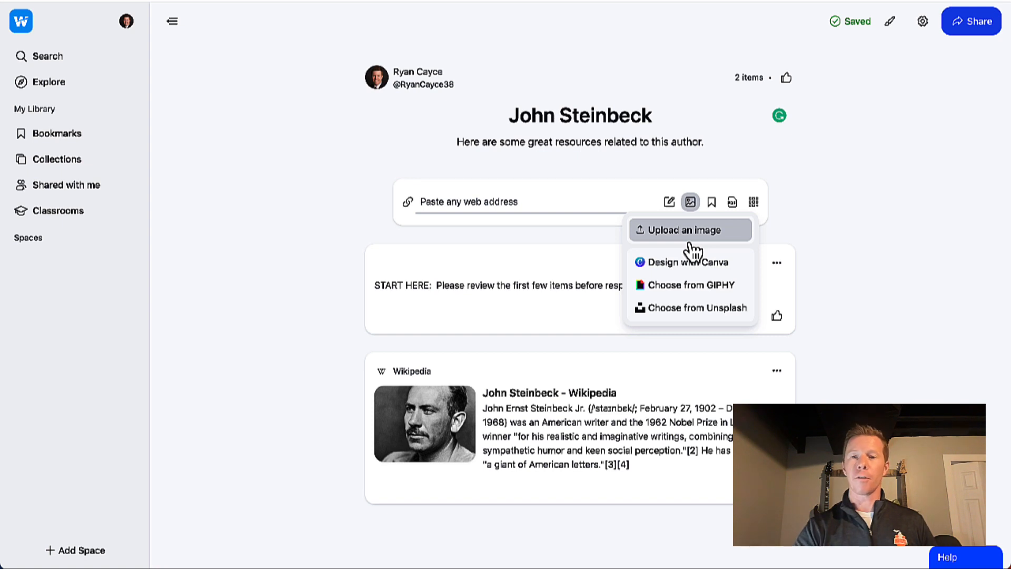
pyautogui.click(690, 202)
pyautogui.click(690, 203)
pyautogui.click(689, 226)
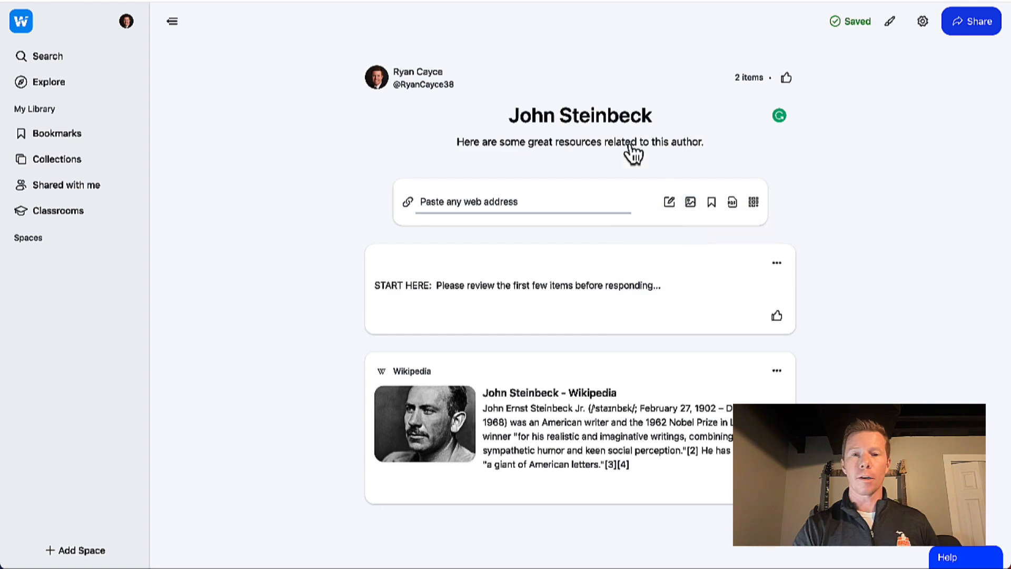
pyautogui.click(461, 174)
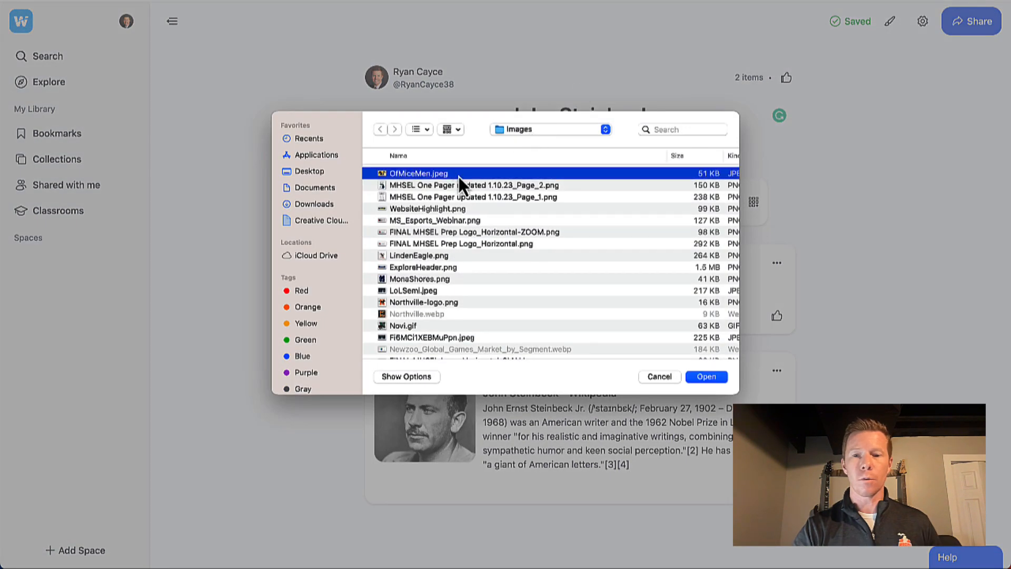
pyautogui.click(705, 377)
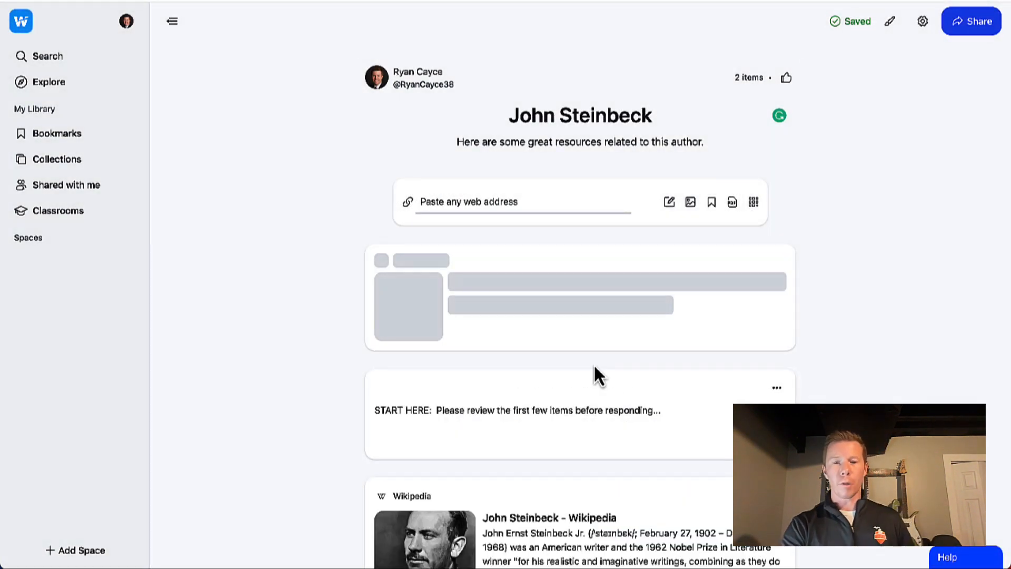
# Step: Move the START HERE text item above the uploaded image
pyautogui.scroll(-2, 593, 364)
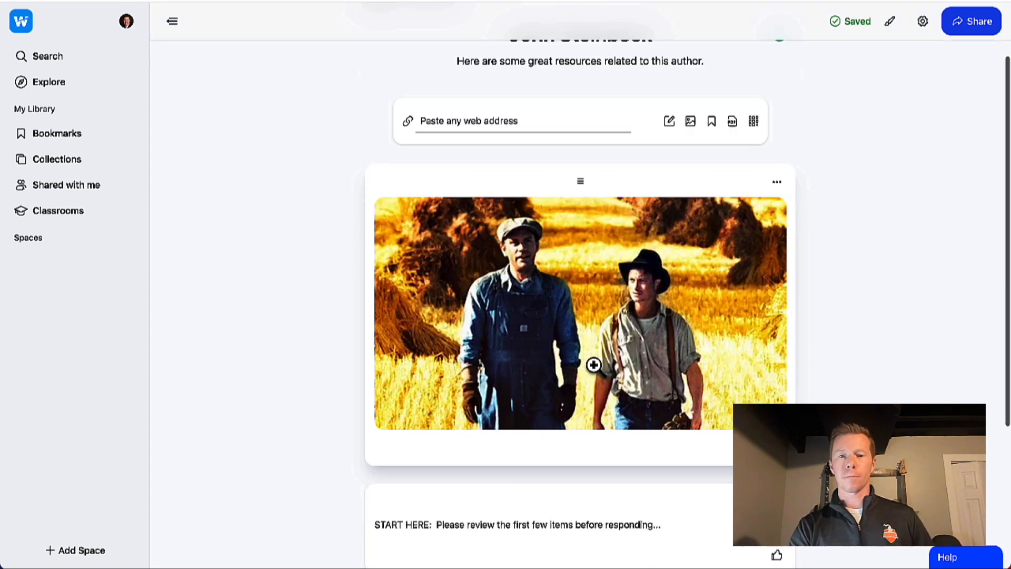
pyautogui.scroll(-1, 594, 364)
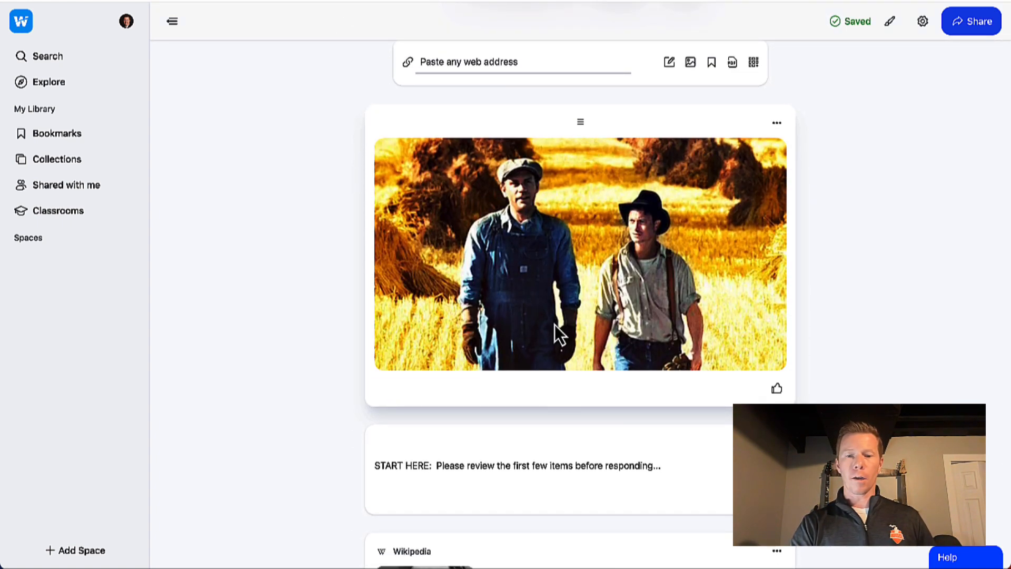
pyautogui.moveTo(581, 440); pyautogui.dragTo(575, 109)
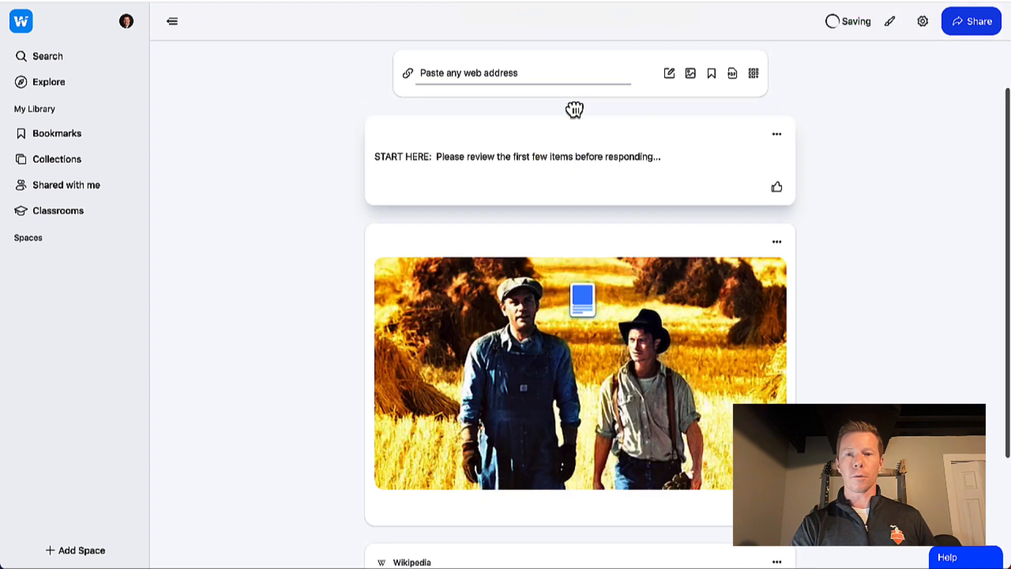
# Step: Copy the YouTube link from the Resources document and paste it into the collection's web address field
pyautogui.click(754, 76)
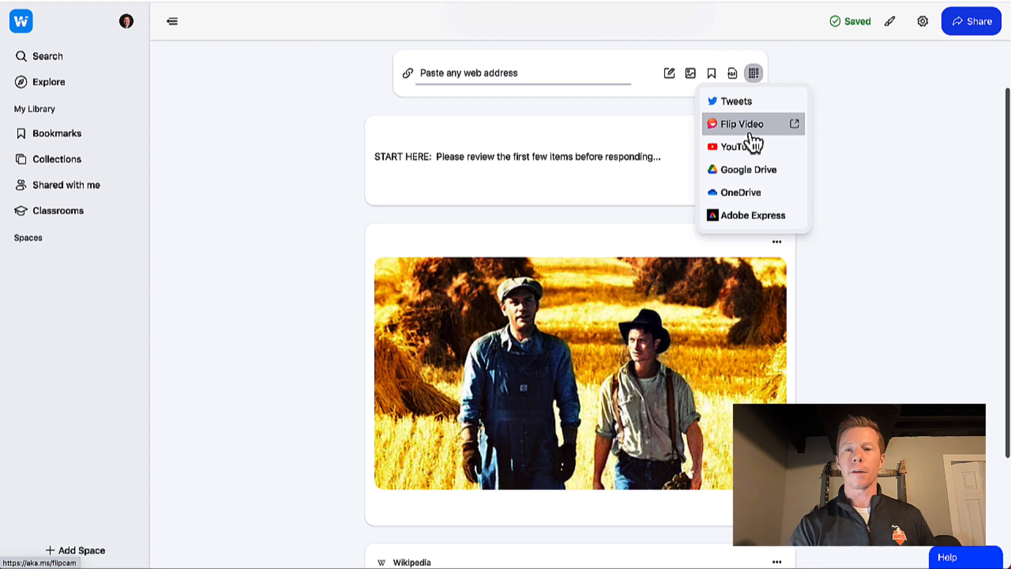
pyautogui.click(836, 73)
pyautogui.click(826, 1)
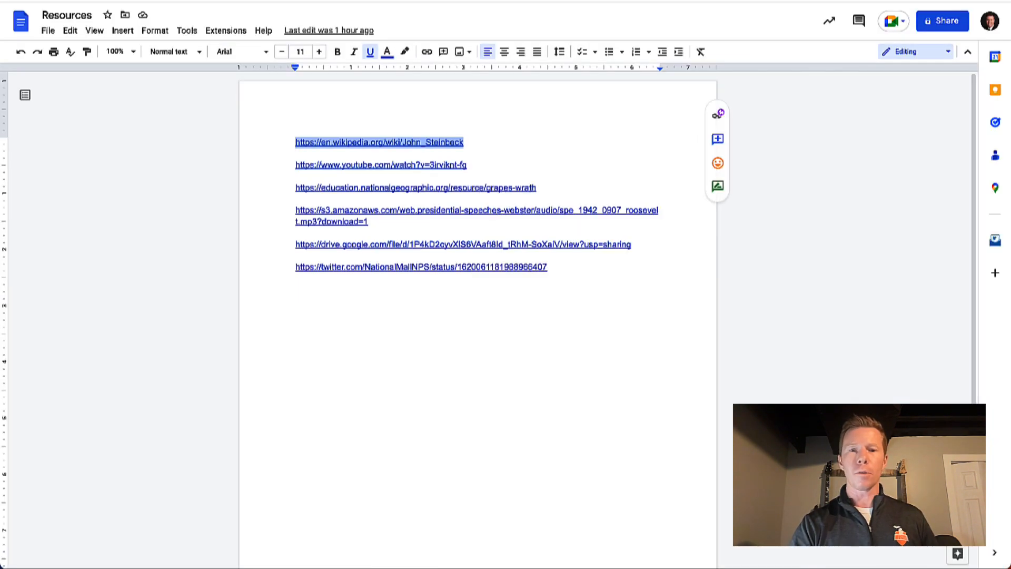
pyautogui.click(481, 174)
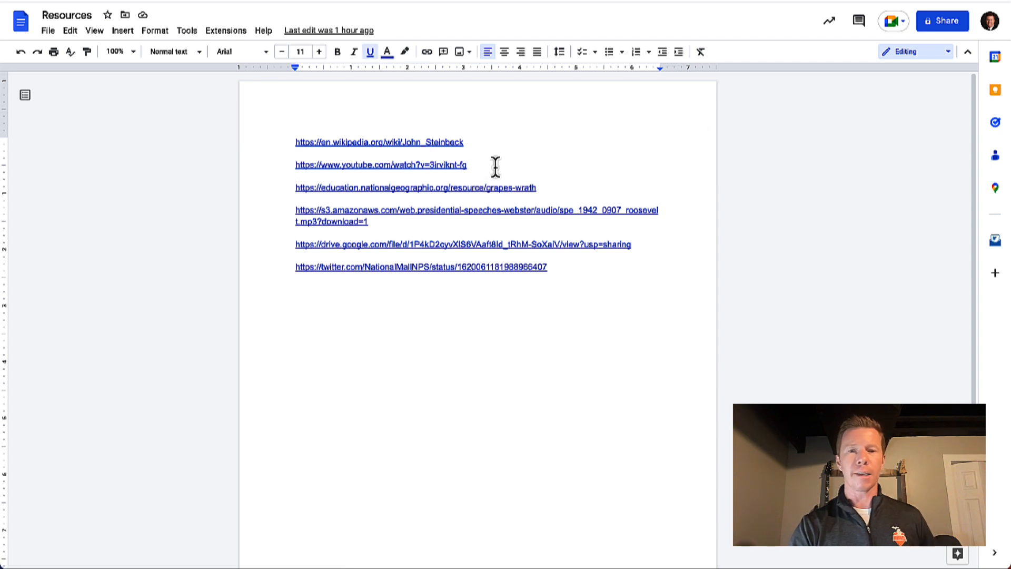
pyautogui.moveTo(496, 167); pyautogui.dragTo(250, 173)
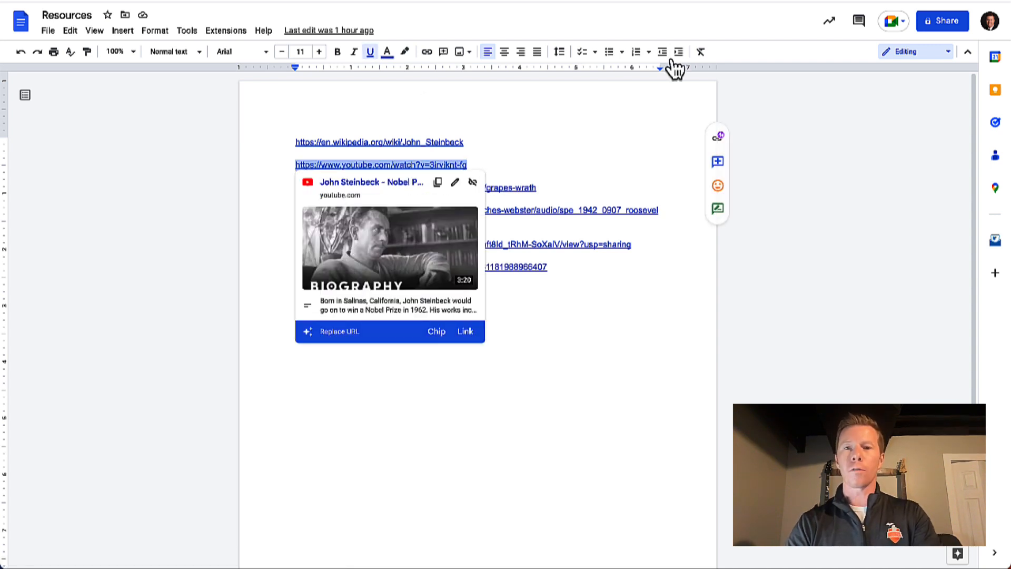
pyautogui.click(688, 4)
pyautogui.click(560, 71)
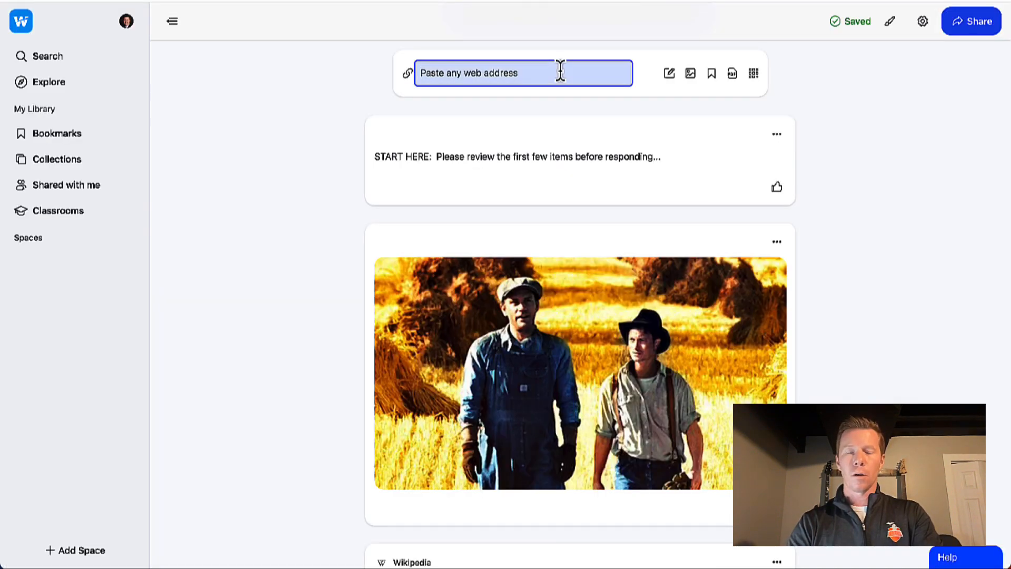
pyautogui.write('https://www.youtube.com/watch?v=3irviknt-fg')
pyautogui.click(815, 5)
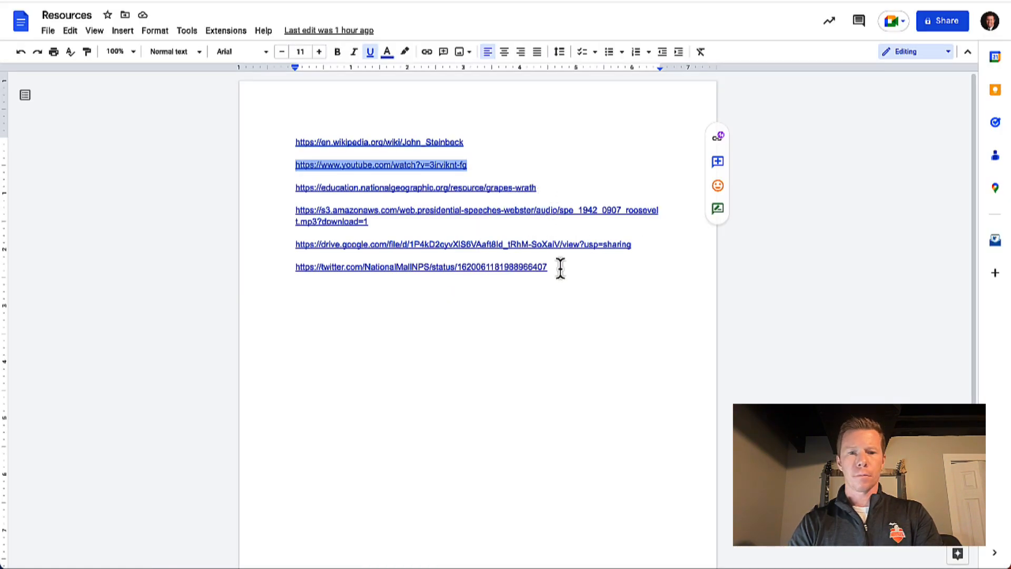
# Step: Copy the Twitter link and then the Google Drive link from the Resources document and paste each into the collection's web address field
pyautogui.moveTo(560, 267); pyautogui.dragTo(236, 278)
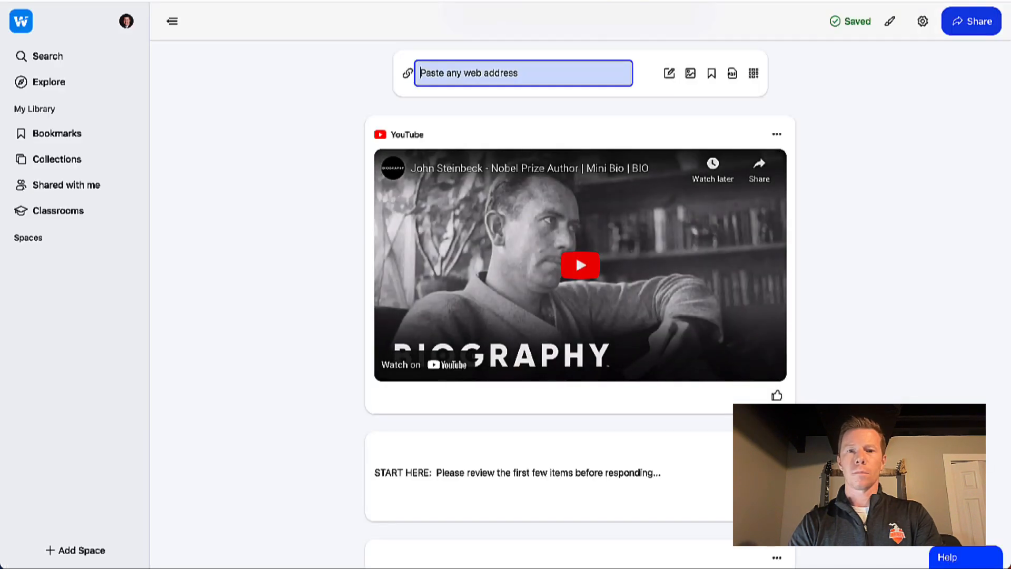
pyautogui.hotkey('ctrl', 'v')
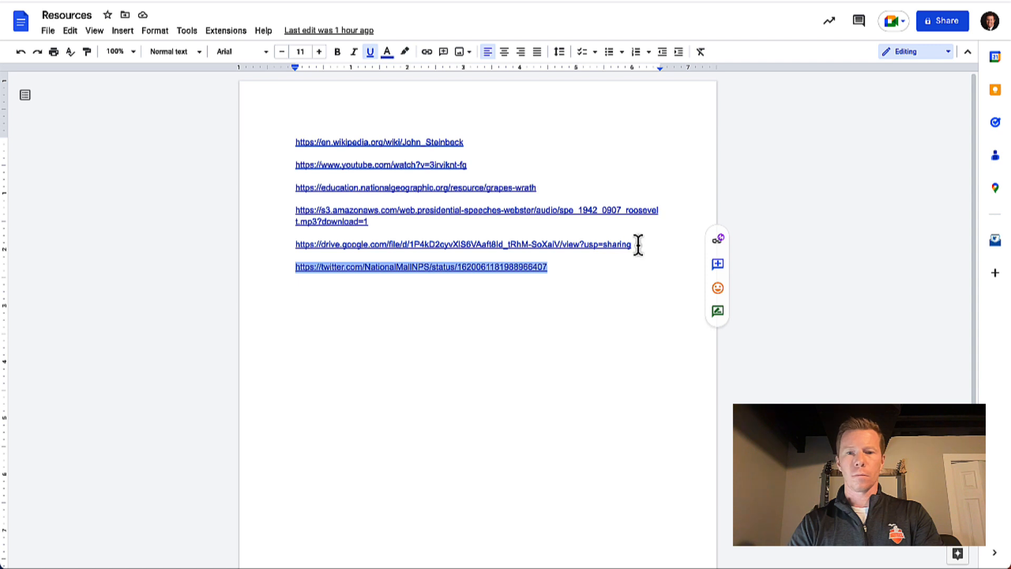
pyautogui.click(638, 245)
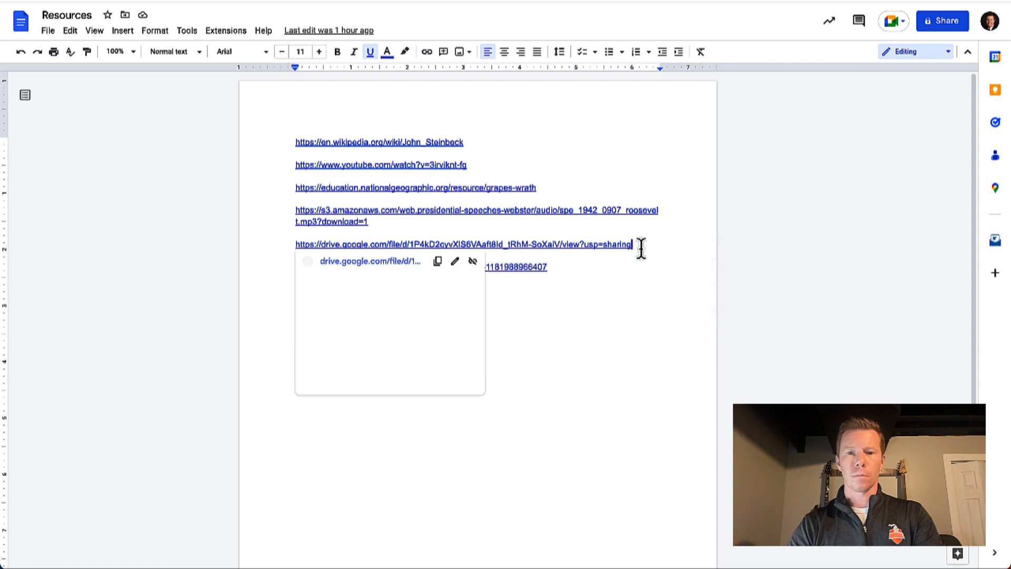
pyautogui.moveTo(640, 248); pyautogui.dragTo(288, 247)
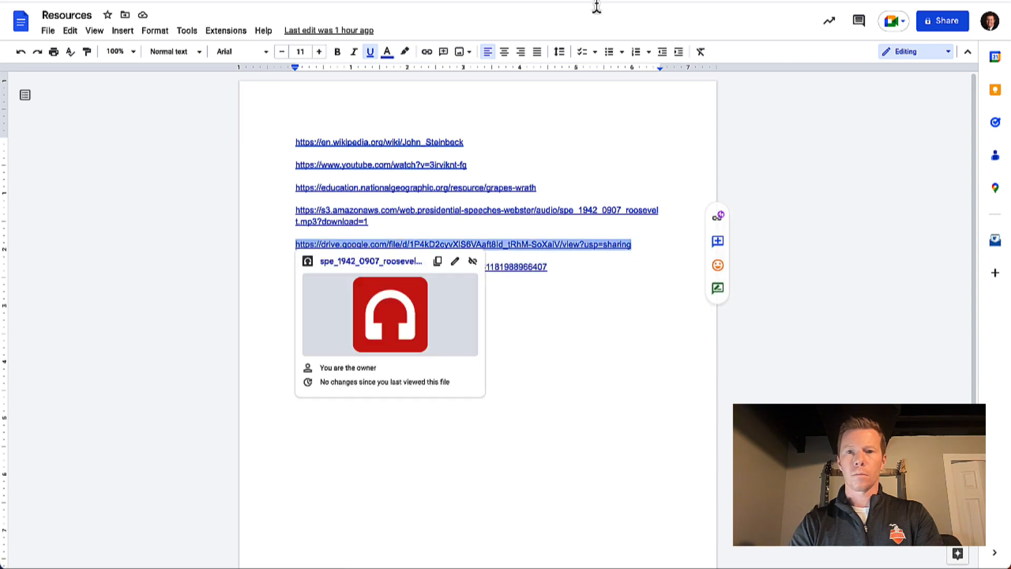
pyautogui.click(596, 0)
pyautogui.hotkey('ctrl', 'v')
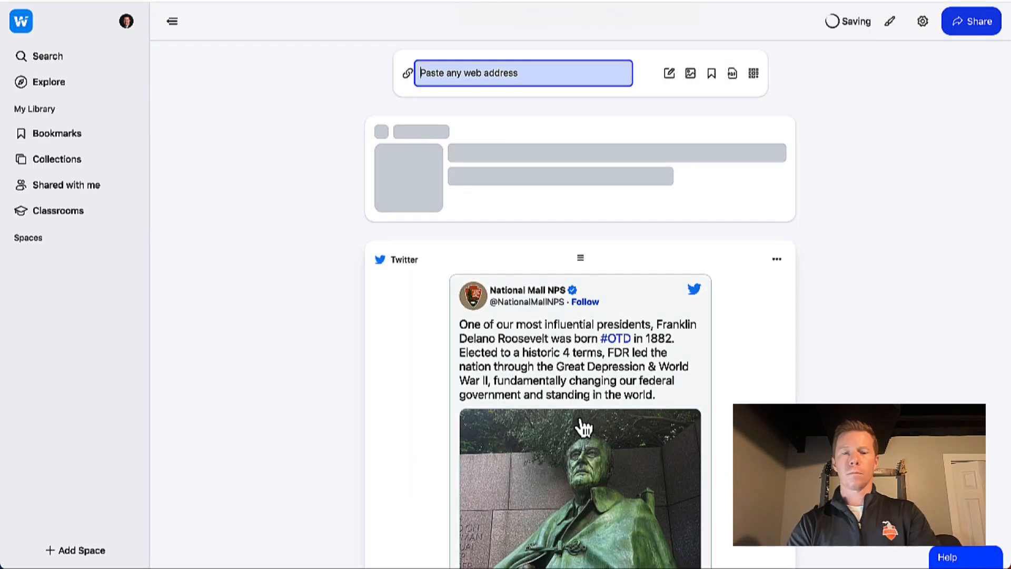
# Step: Move the START HERE text item to the top of the collection
pyautogui.scroll(-3, 650, 461)
pyautogui.scroll(-2, 653, 460)
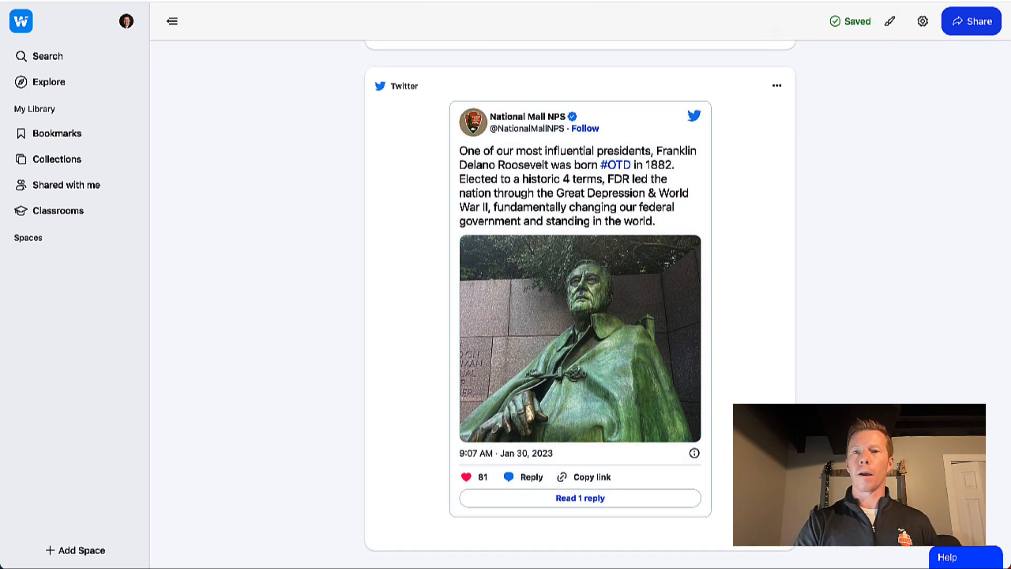
pyautogui.click(821, 0)
pyautogui.tripleClick(566, 257)
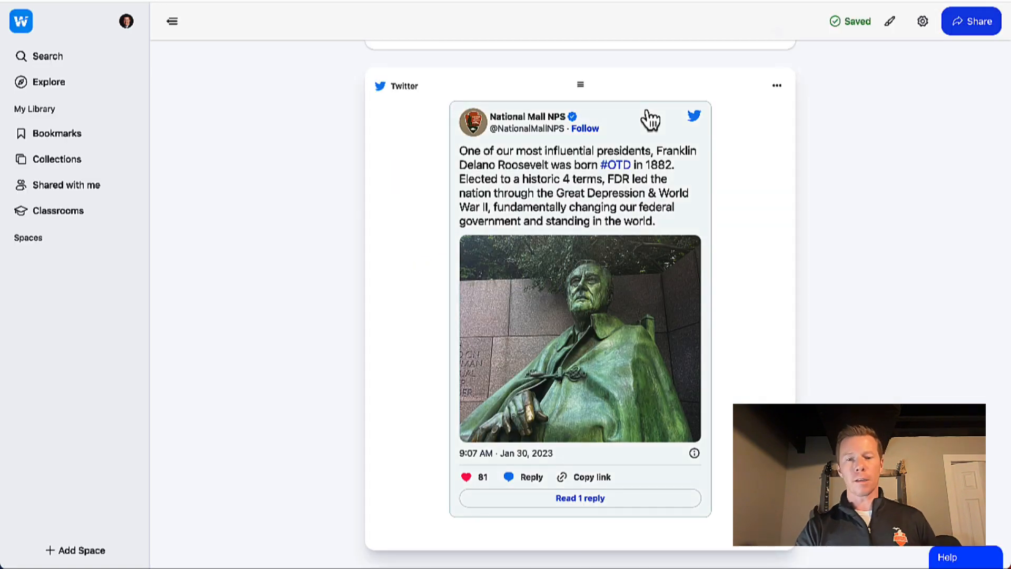
pyautogui.scroll(-10, 623, 309)
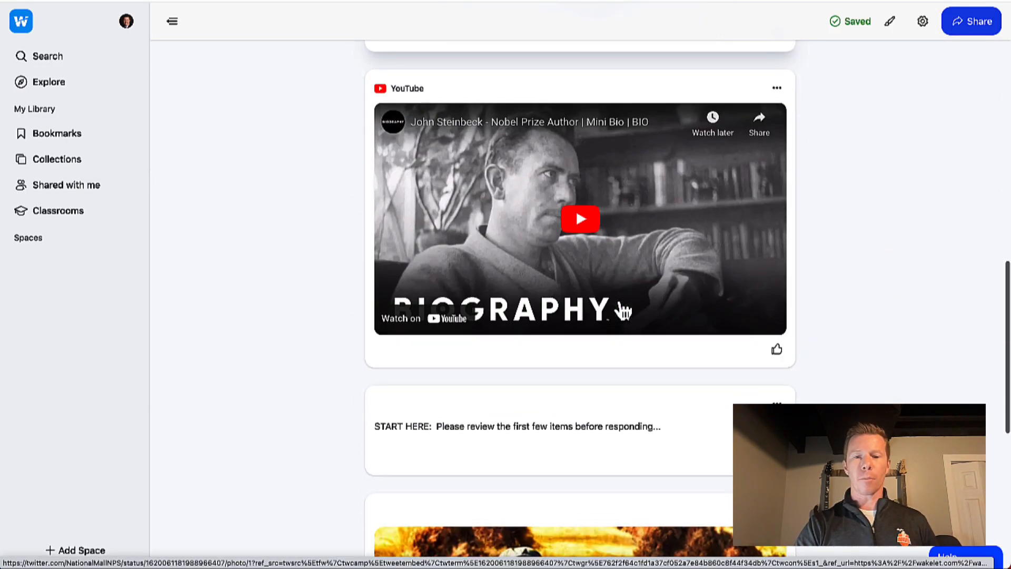
pyautogui.moveTo(580, 402); pyautogui.dragTo(533, 131)
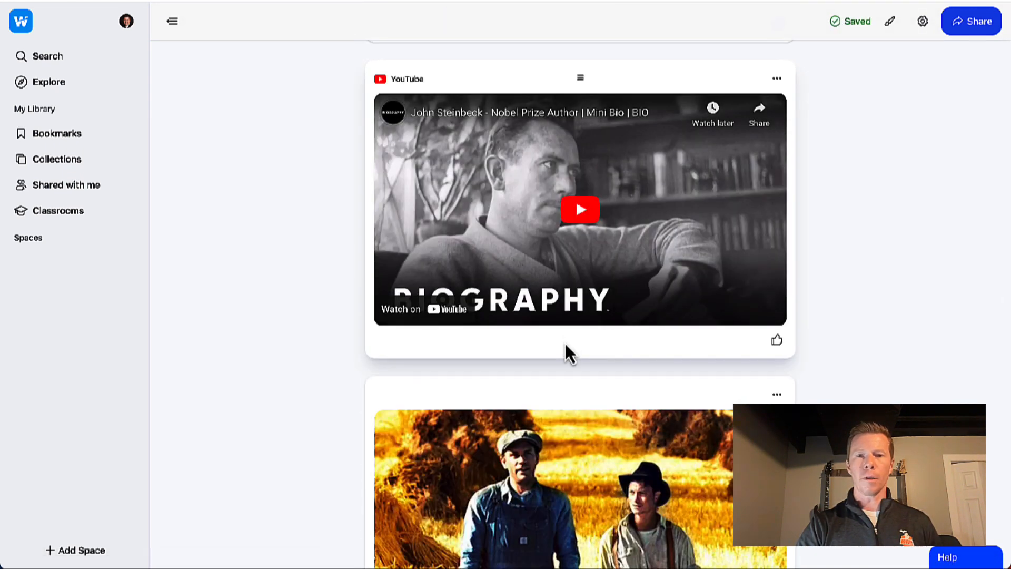
# Step: Rename the Google Drive audio item's title to "Fireside Chat by FDR - Inflation"
pyautogui.scroll(2, 565, 344)
pyautogui.scroll(10, 565, 343)
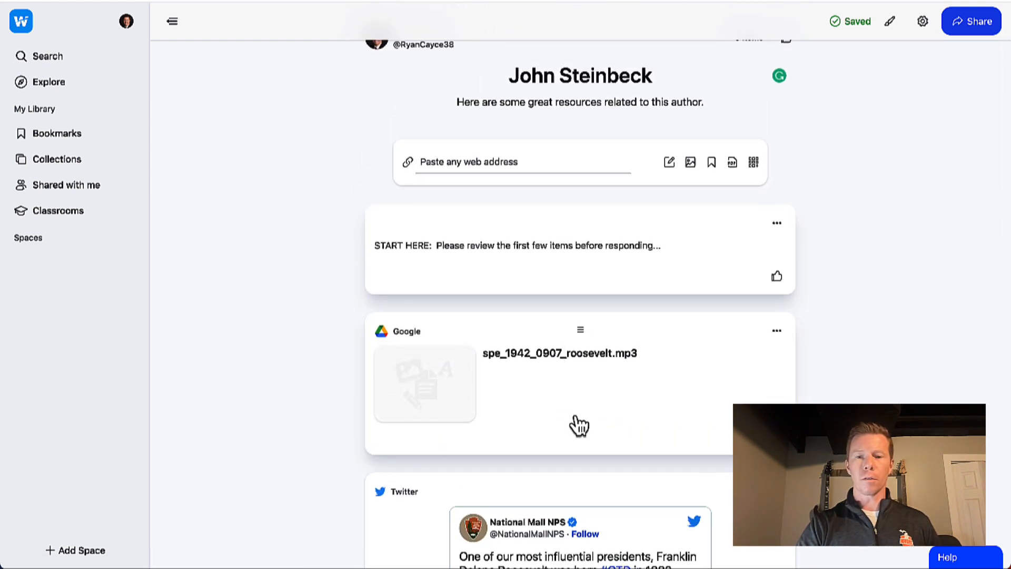
pyautogui.scroll(-5, 578, 422)
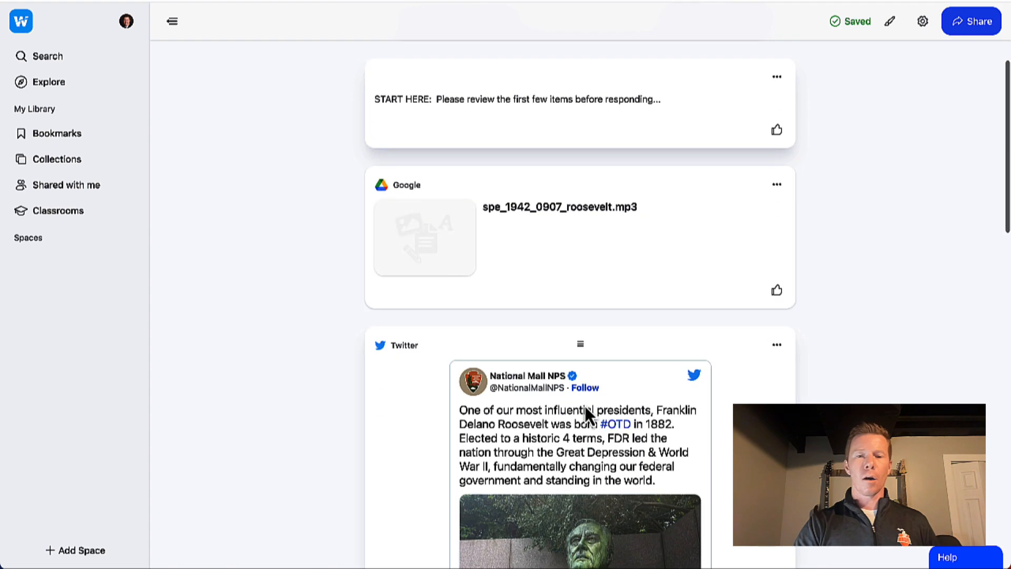
pyautogui.scroll(-4, 586, 407)
pyautogui.scroll(2, 586, 407)
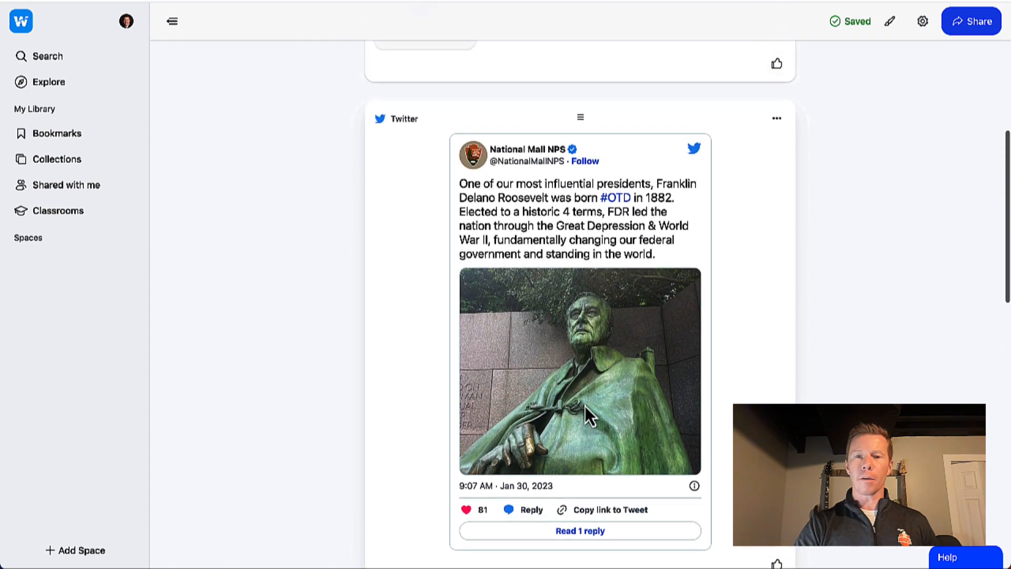
pyautogui.scroll(4, 585, 406)
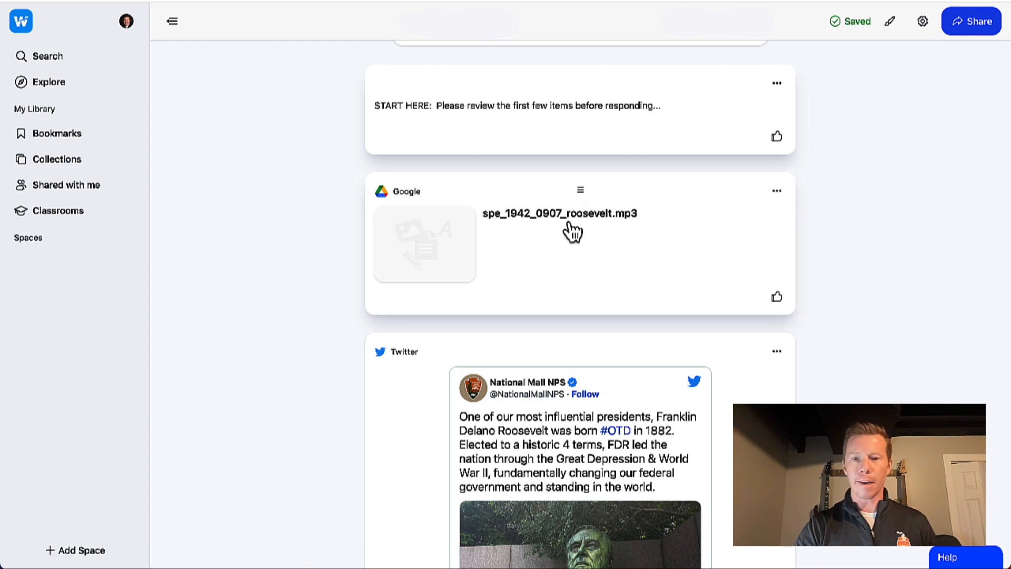
pyautogui.click(776, 191)
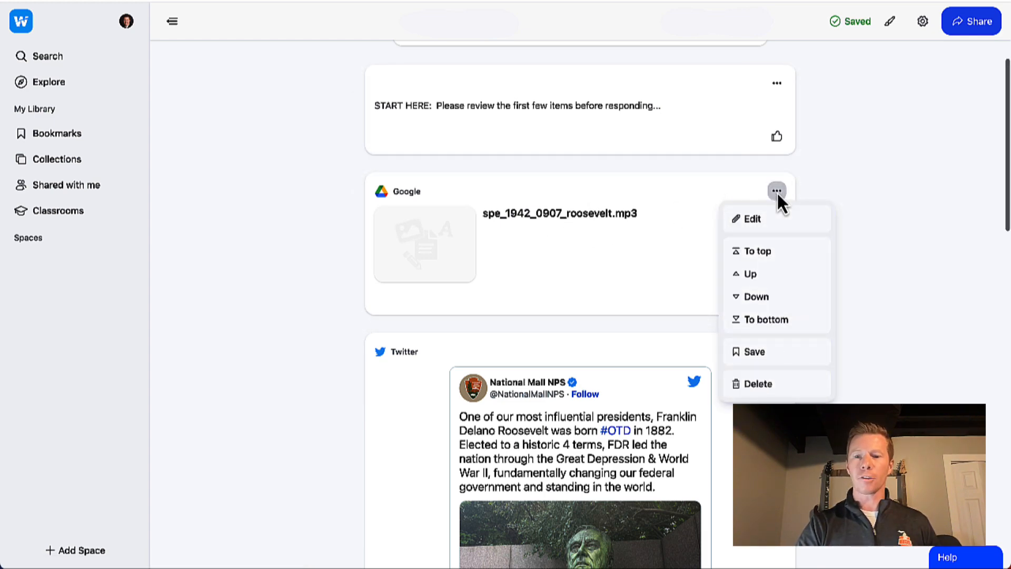
pyautogui.click(758, 228)
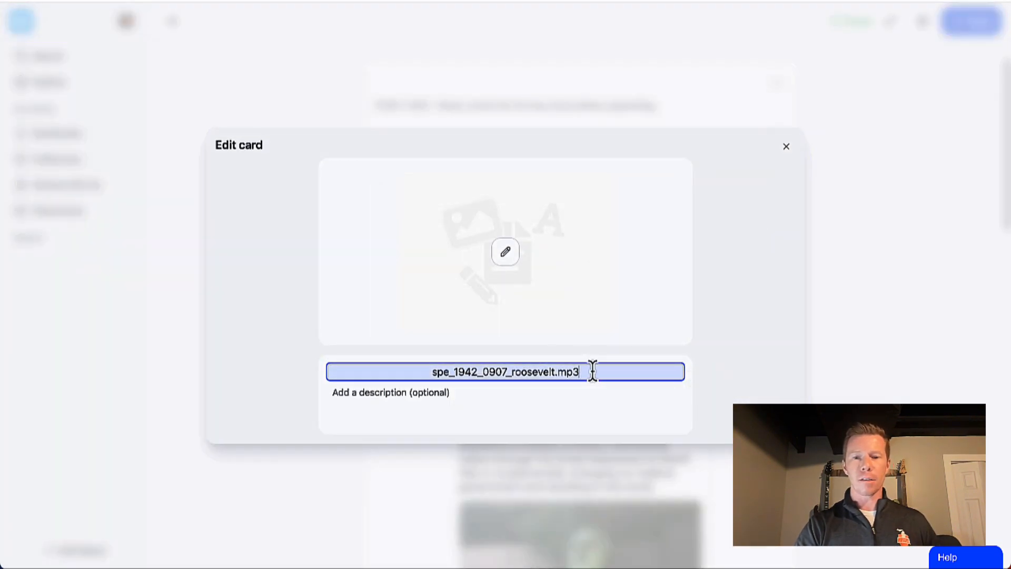
pyautogui.moveTo(592, 371); pyautogui.dragTo(422, 371)
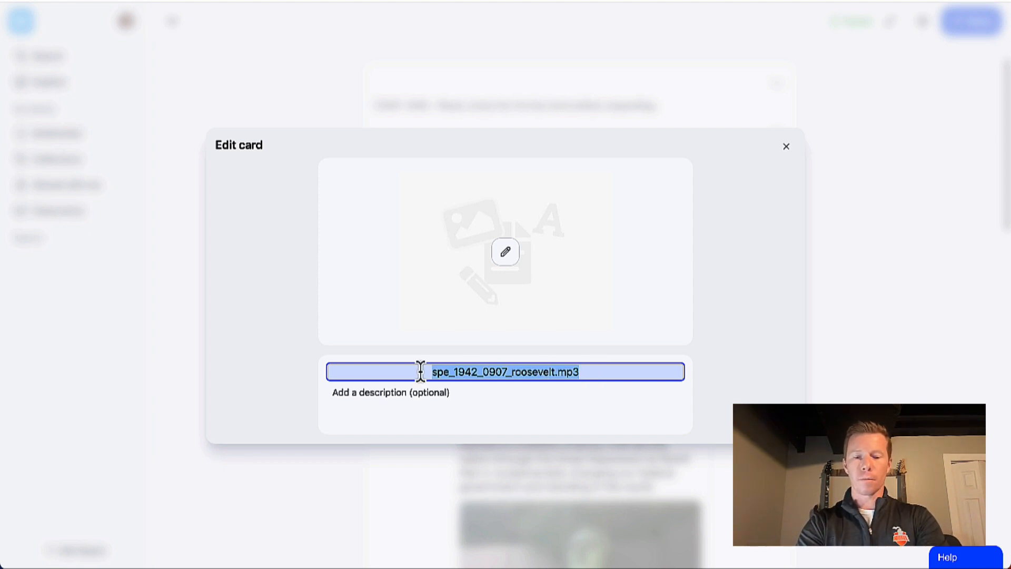
pyautogui.write('Fireside')
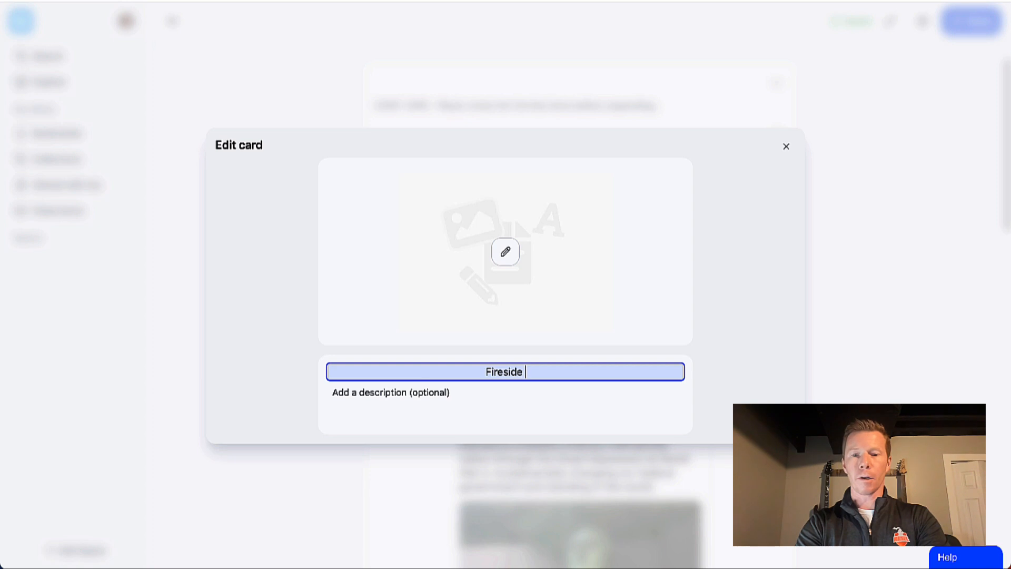
pyautogui.write(' Chat ')
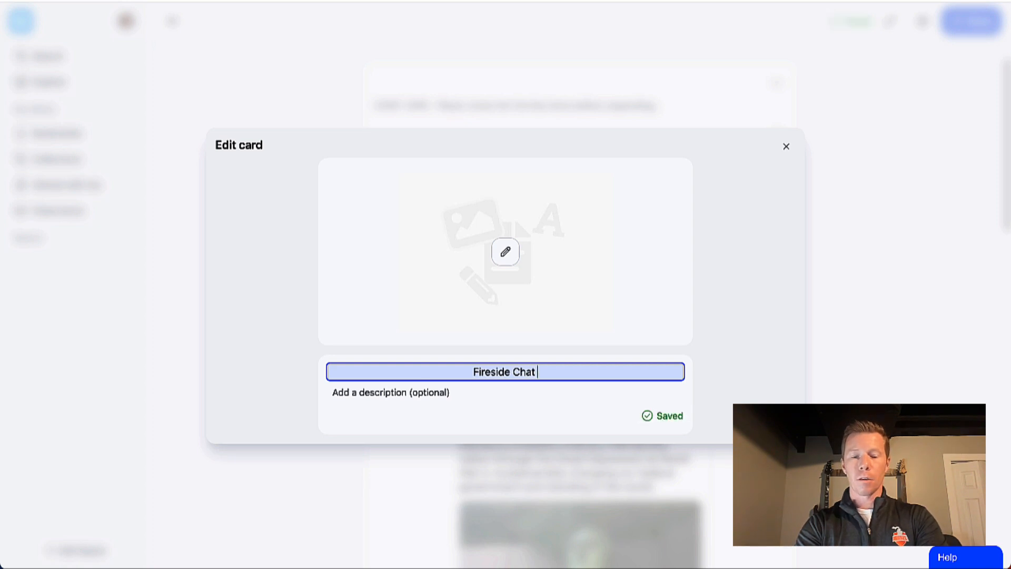
pyautogui.write('FDR')
pyautogui.press('BackSpace')
pyautogui.press('BackSpace')
pyautogui.press('BackSpace')
pyautogui.press('BackSpace')
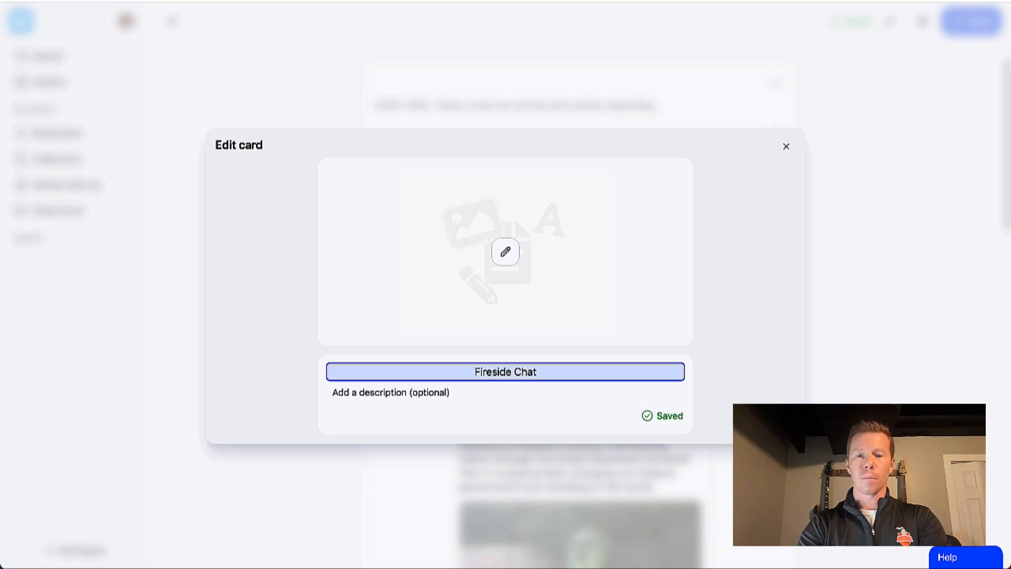
pyautogui.write('by FDR')
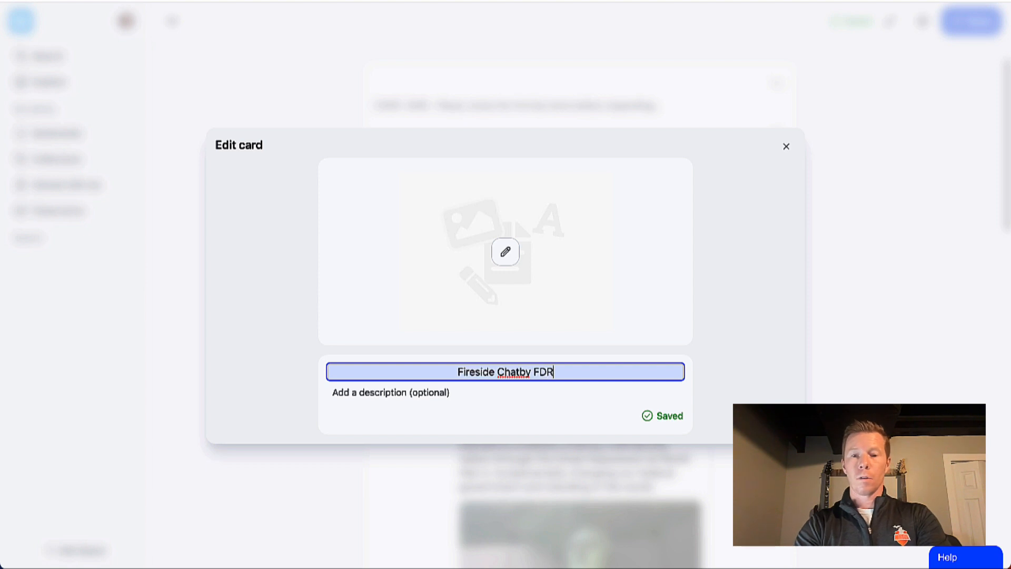
pyautogui.click(523, 372)
pyautogui.write('FDR')
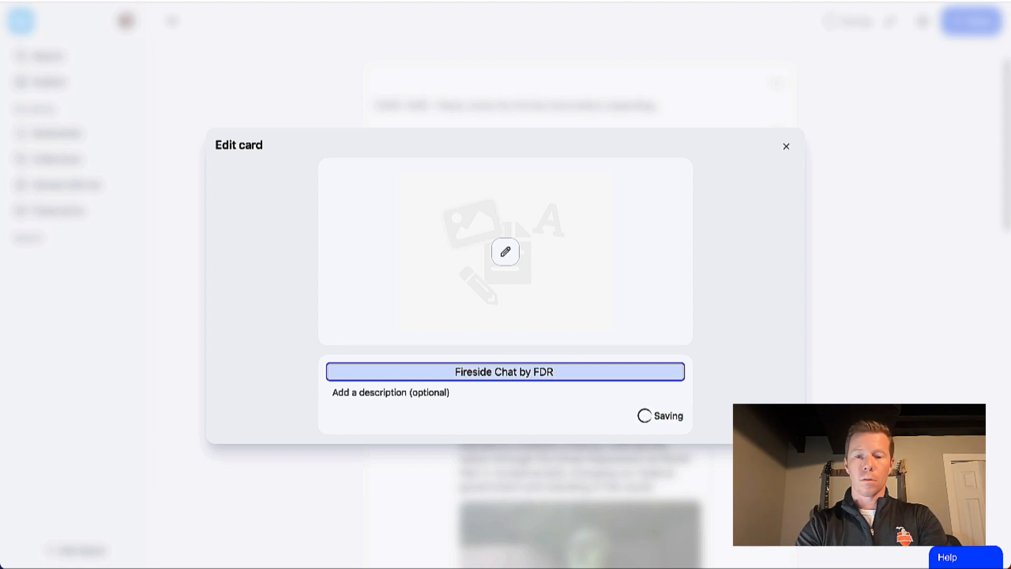
pyautogui.write(' - Inflatiomn')
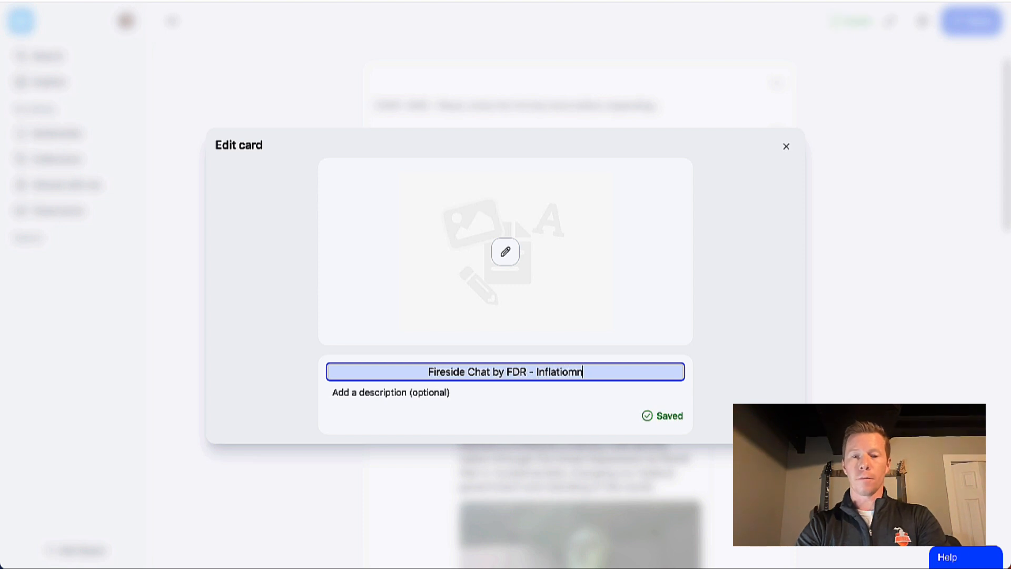
pyautogui.press('BackSpace')
pyautogui.press('BackSpace')
pyautogui.write('n')
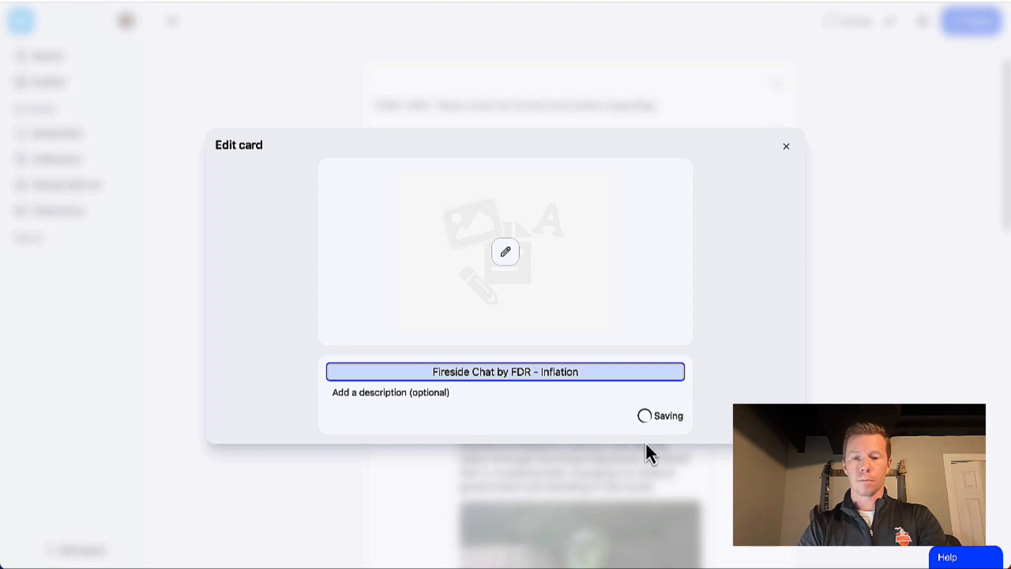
pyautogui.click(524, 423)
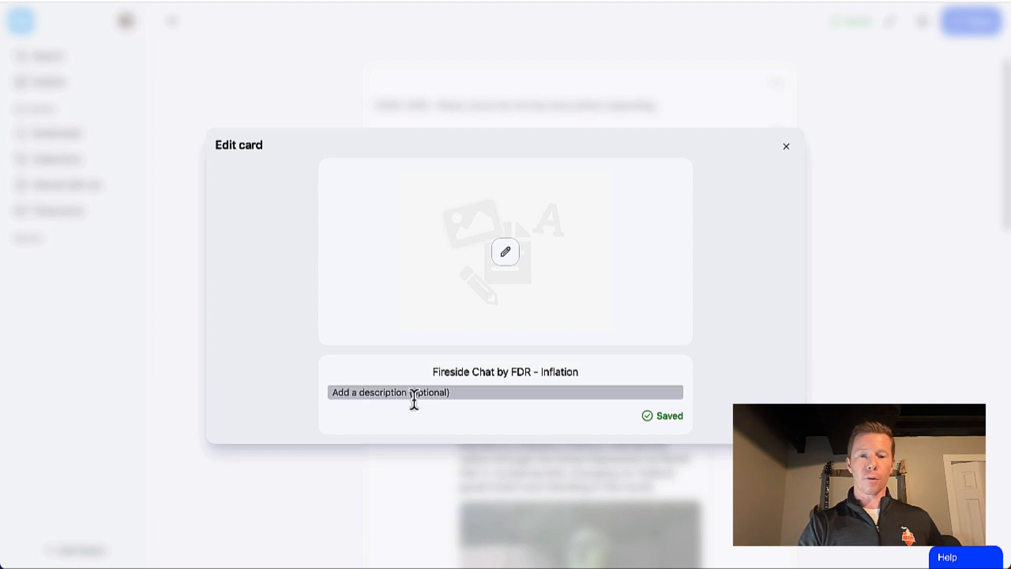
pyautogui.click(785, 148)
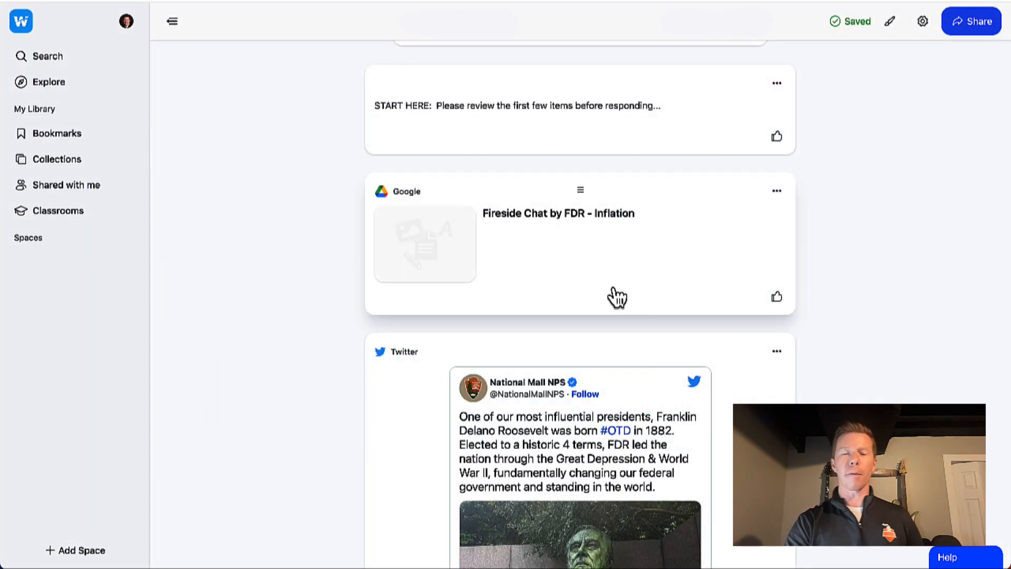
# Step: Open the YouTube and Wikipedia items' option menus and view the Wikipedia item's edit card without changes
pyautogui.scroll(-7, 622, 311)
pyautogui.scroll(-6, 619, 311)
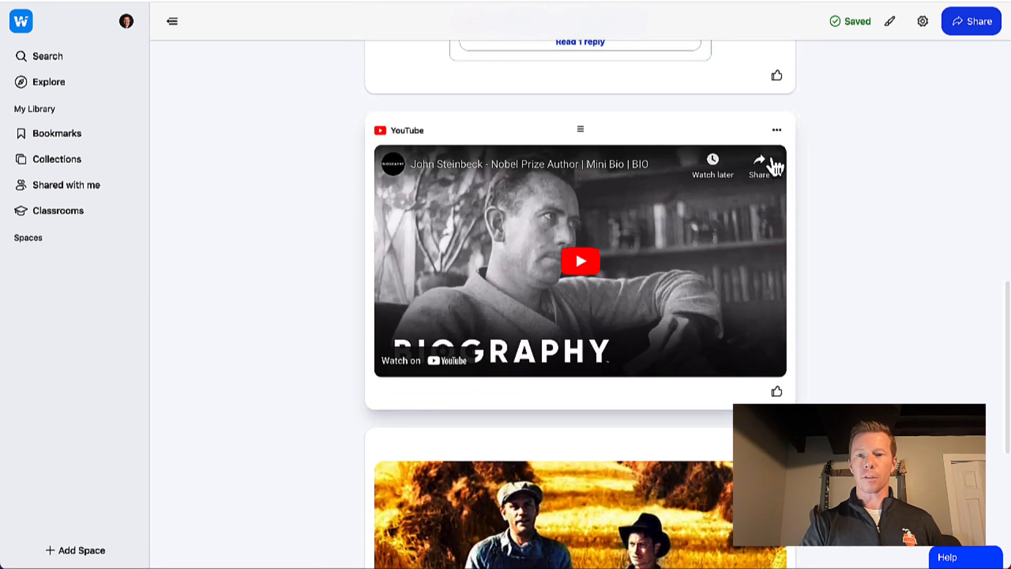
pyautogui.click(777, 130)
pyautogui.click(822, 299)
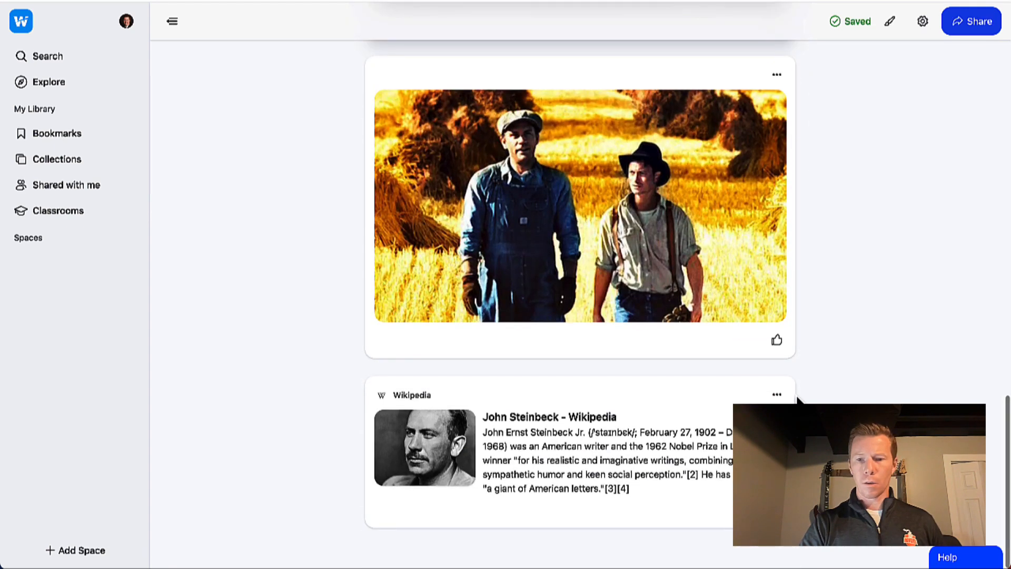
pyautogui.click(777, 394)
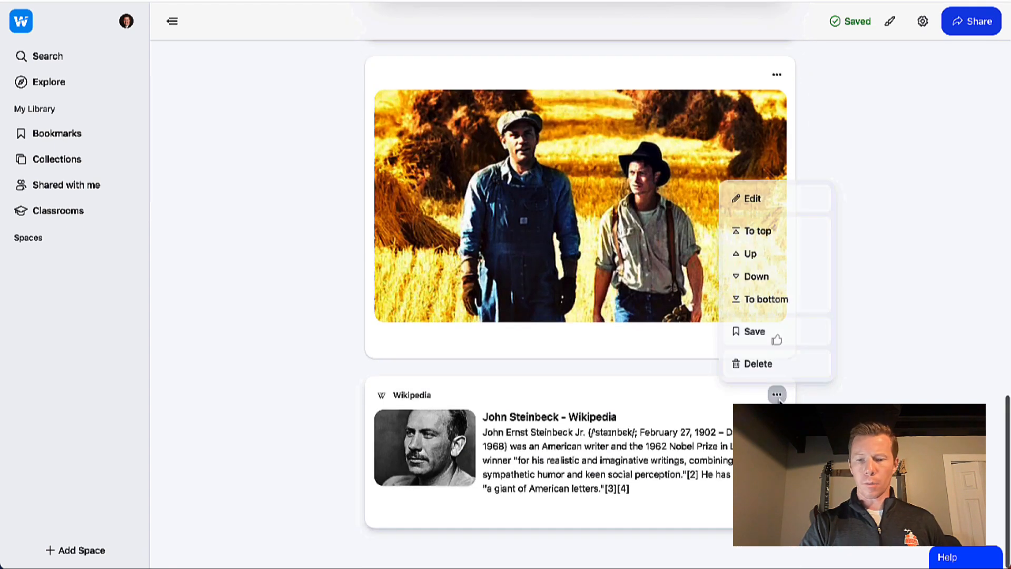
pyautogui.click(759, 203)
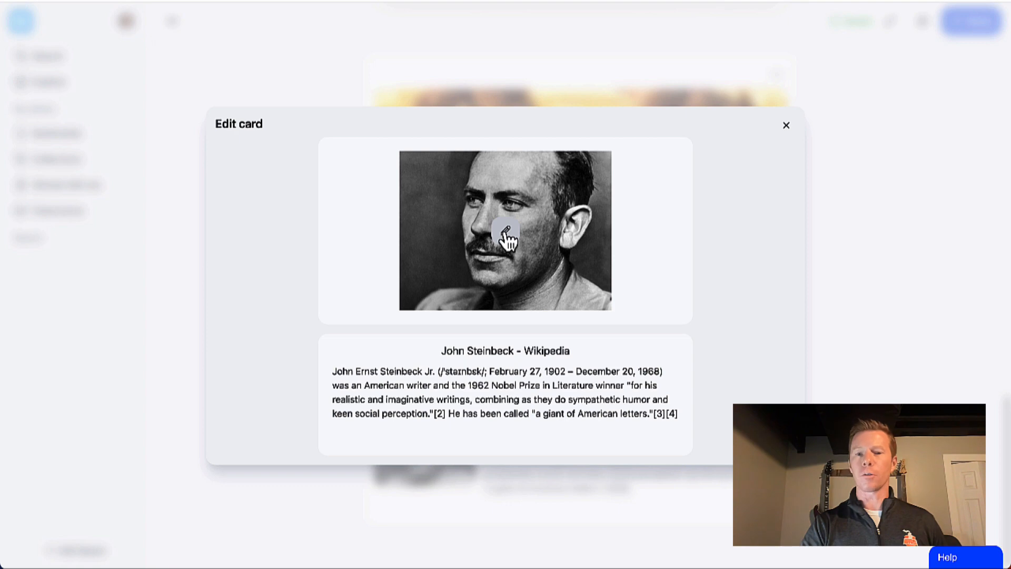
pyautogui.click(786, 125)
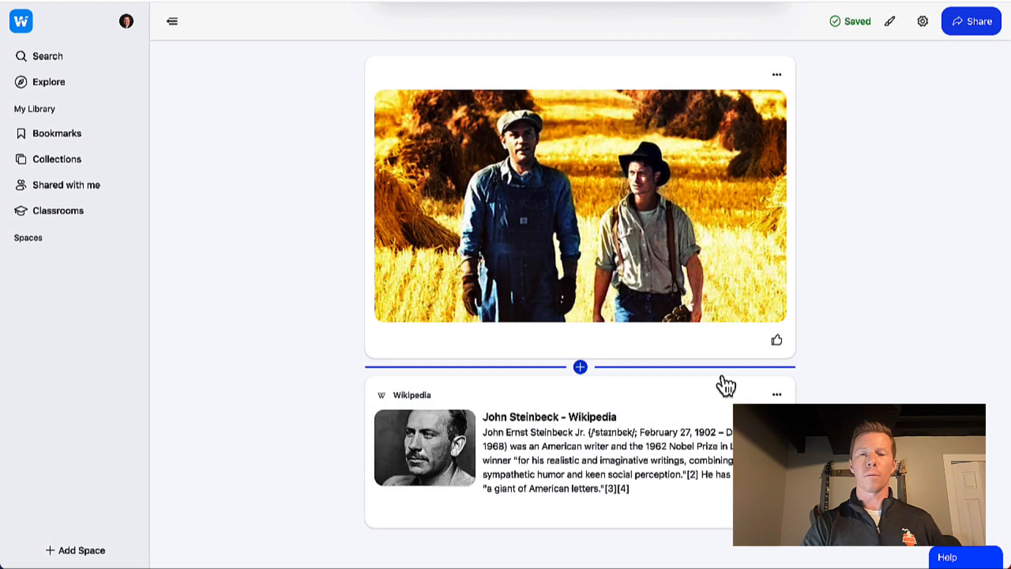
# Step: Scroll through the John Steinbeck collection and glance at the link list in the Resources document
pyautogui.scroll(10, 726, 386)
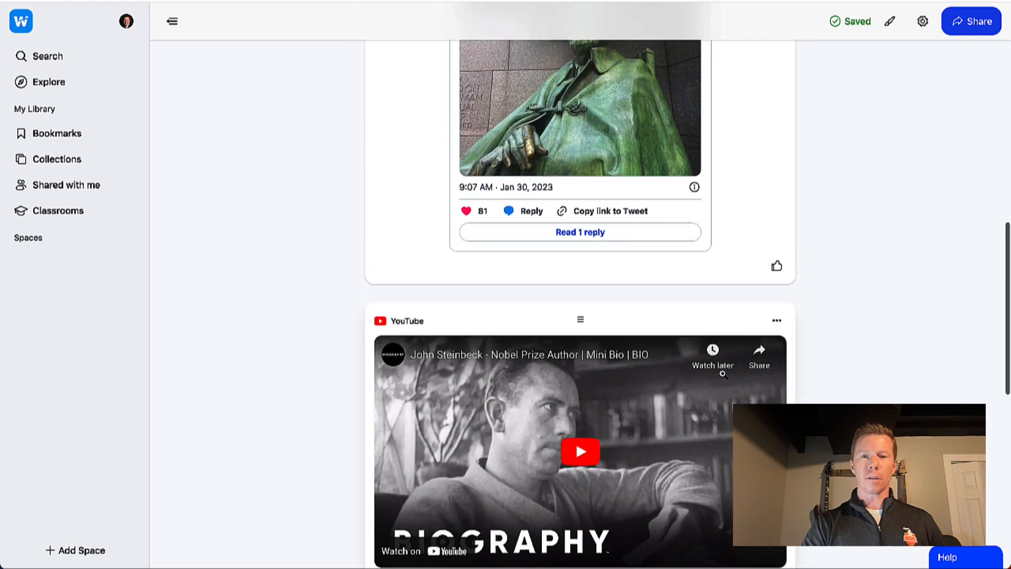
pyautogui.scroll(10, 723, 373)
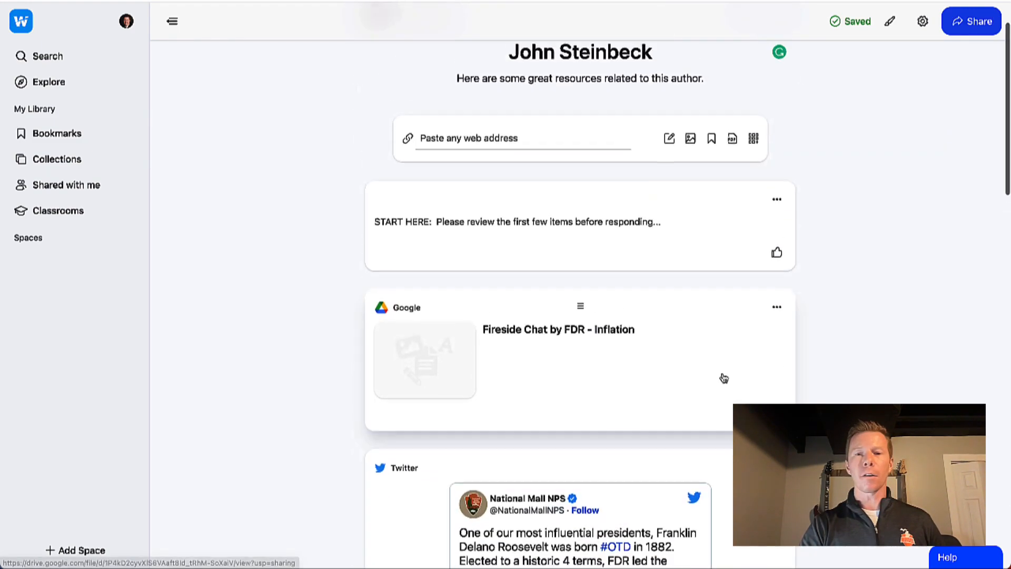
pyautogui.scroll(1, 724, 379)
pyautogui.click(761, 1)
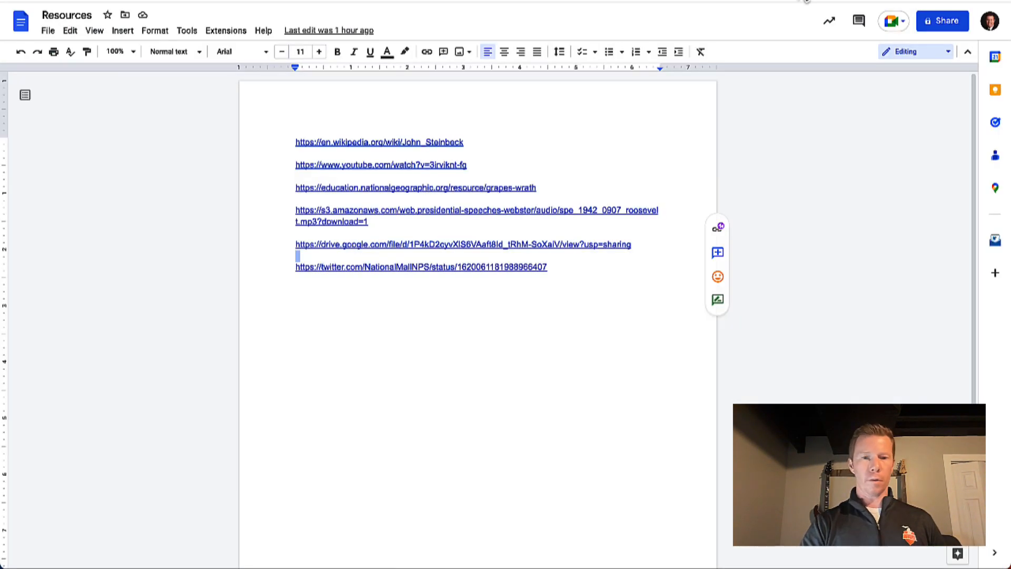
pyautogui.click(653, 1)
pyautogui.scroll(-2, 650, 316)
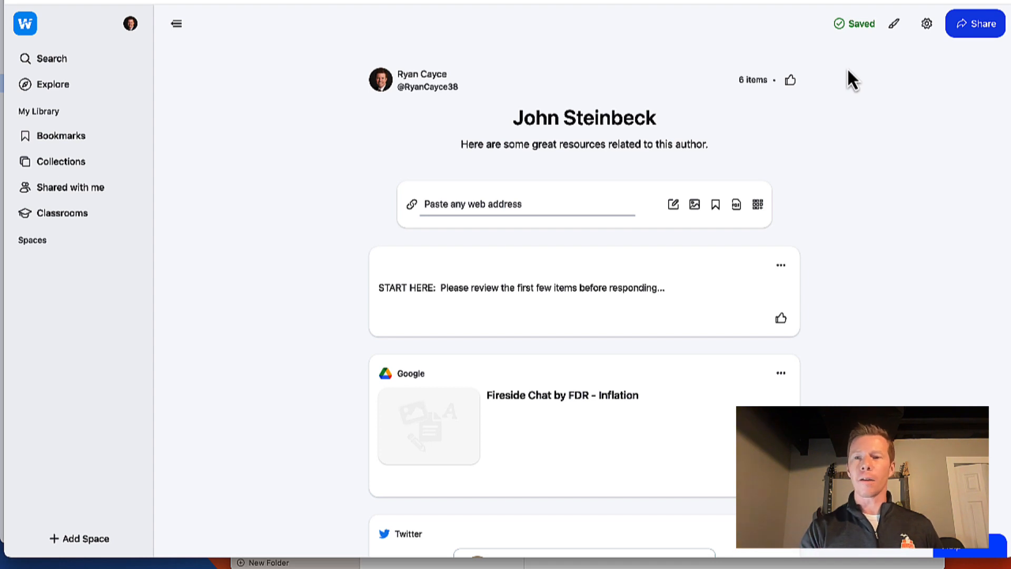
# Step: Open the collection's design settings and set the cover image to an Unsplash photo found by searching "great depression"
pyautogui.click(895, 24)
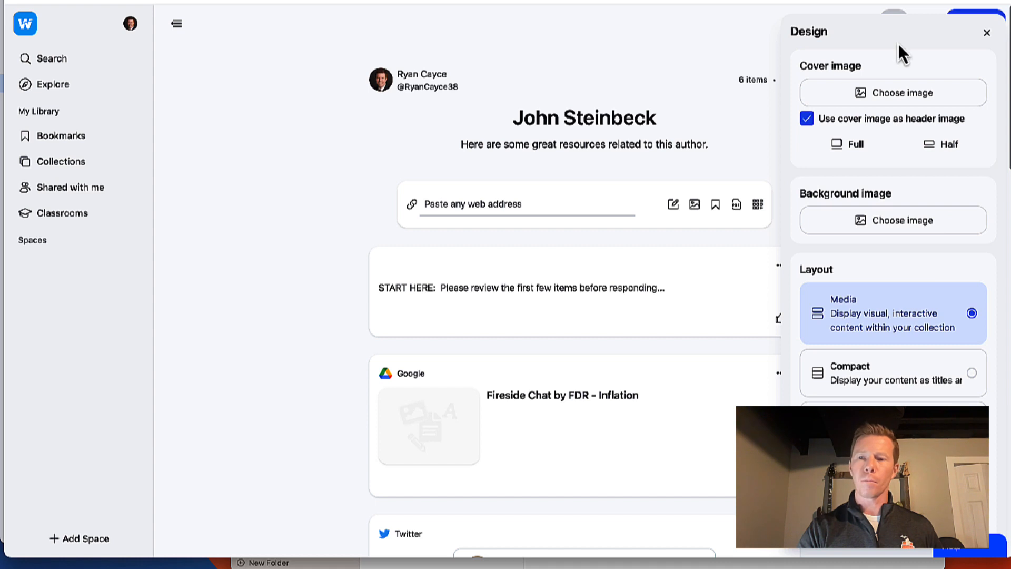
pyautogui.scroll(-1, 936, 198)
pyautogui.scroll(1, 936, 198)
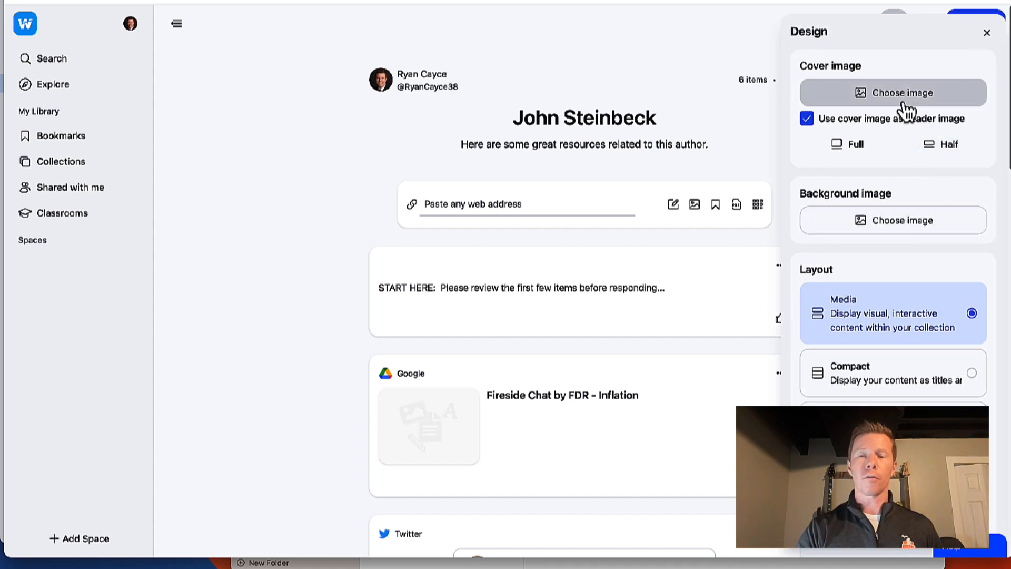
pyautogui.scroll(-1, 895, 338)
pyautogui.scroll(1, 896, 339)
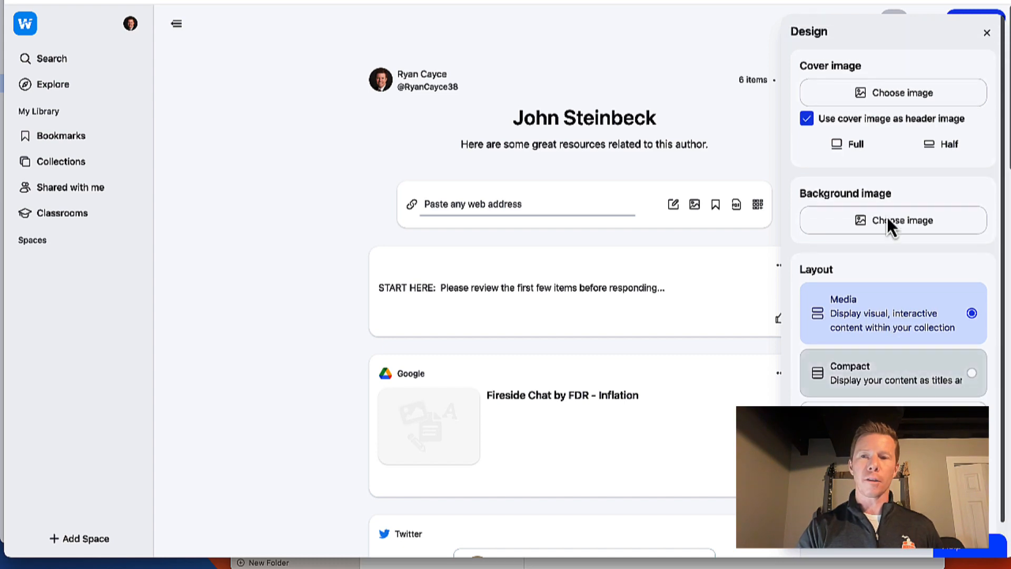
pyautogui.click(876, 91)
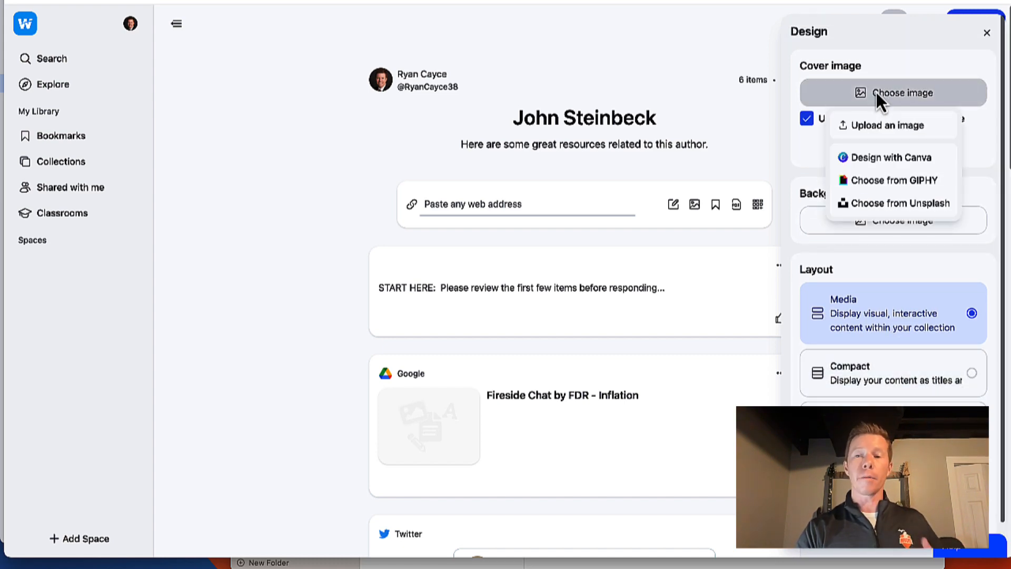
pyautogui.click(900, 204)
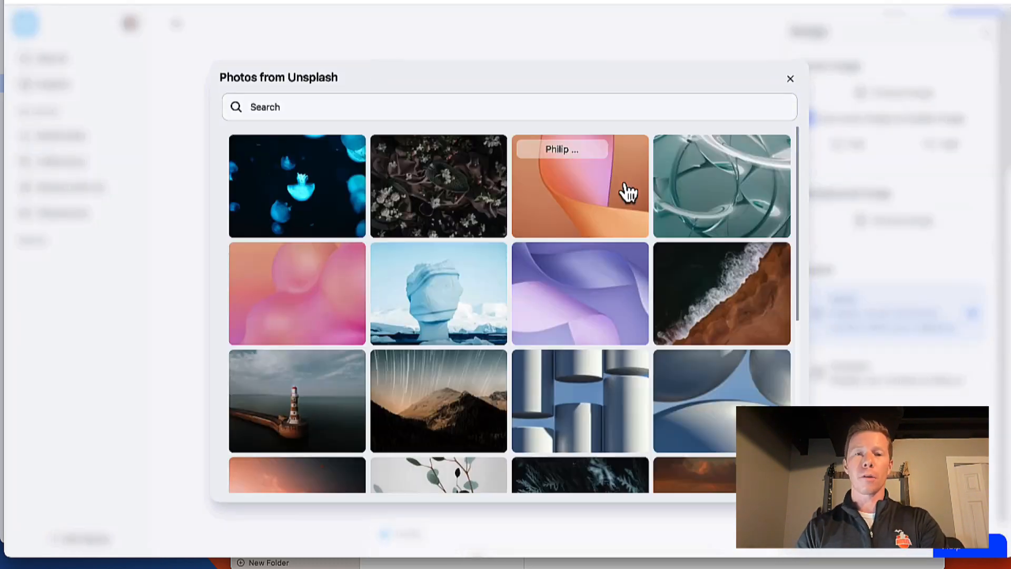
pyautogui.click(507, 108)
pyautogui.write('great depression')
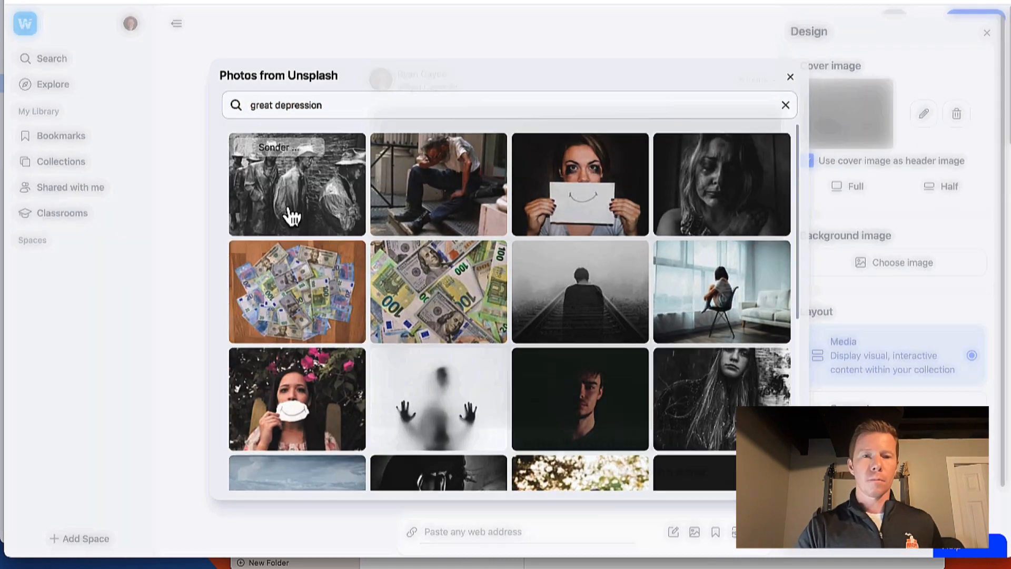
pyautogui.click(289, 215)
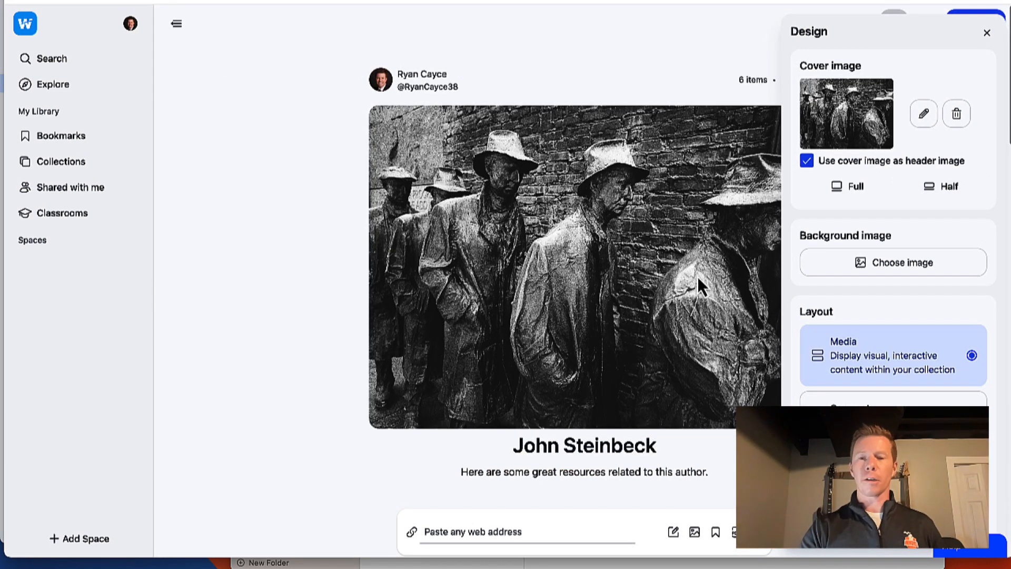
# Step: Set the cover header image size to Half
pyautogui.scroll(-2, 887, 212)
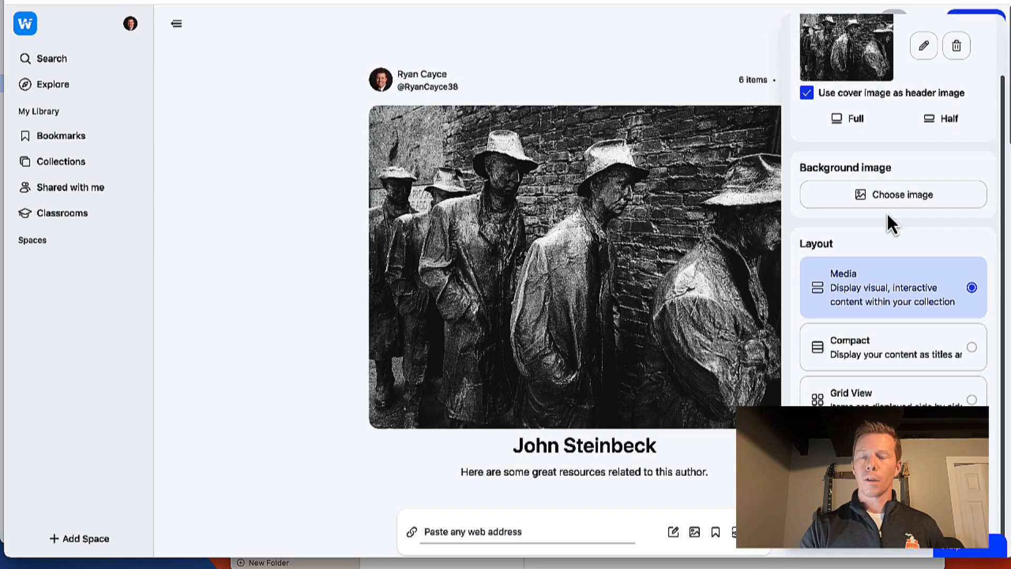
pyautogui.click(877, 117)
pyautogui.click(935, 119)
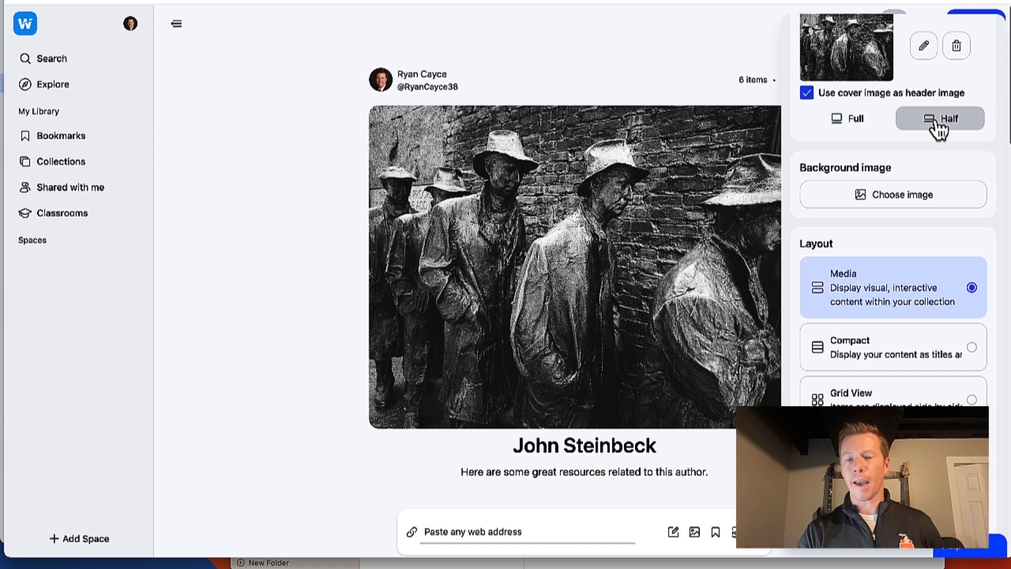
pyautogui.click(936, 119)
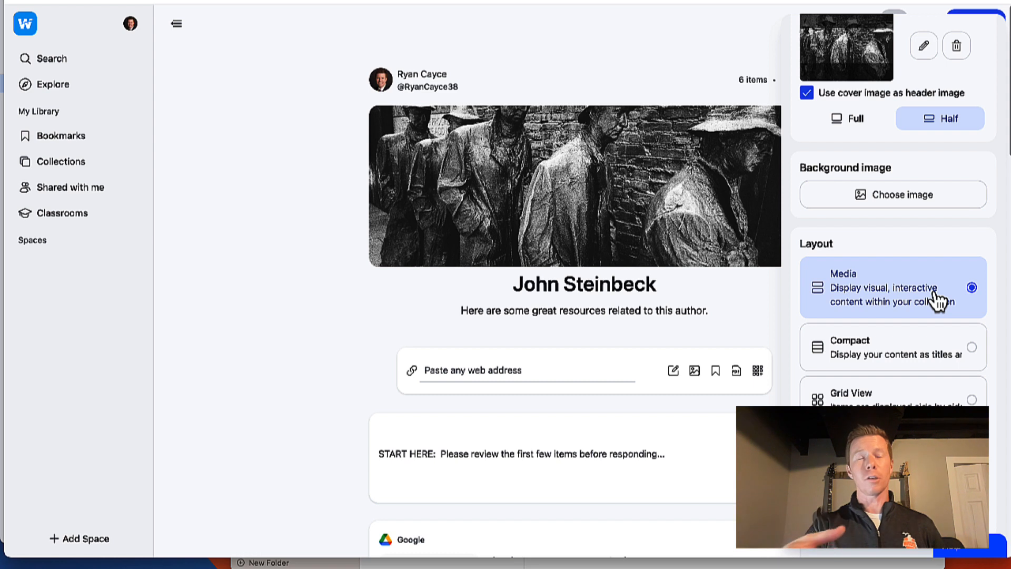
# Step: Change the collection layout to Grid View and close the design settings
pyautogui.click(971, 350)
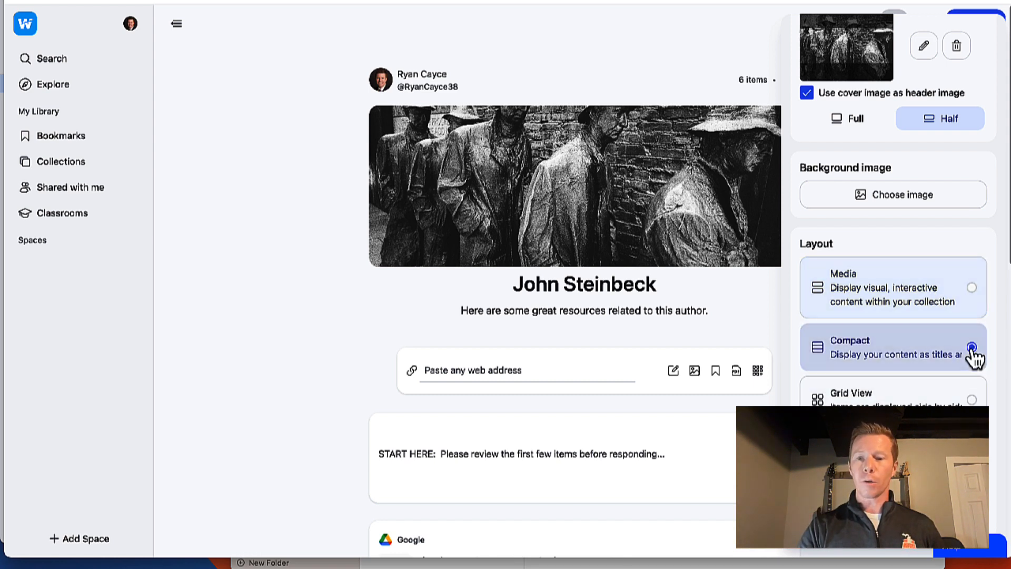
pyautogui.click(972, 400)
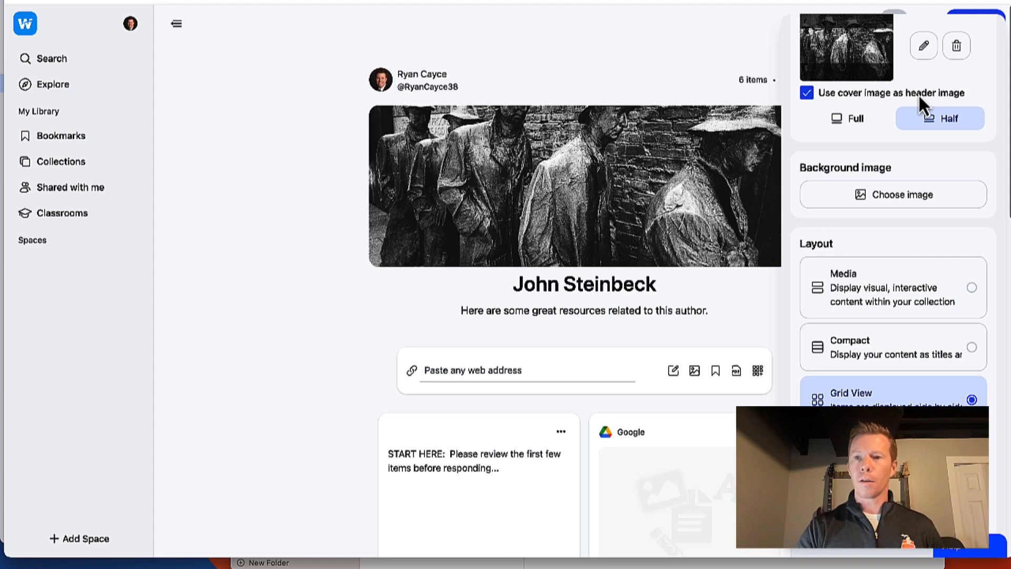
pyautogui.scroll(3, 929, 95)
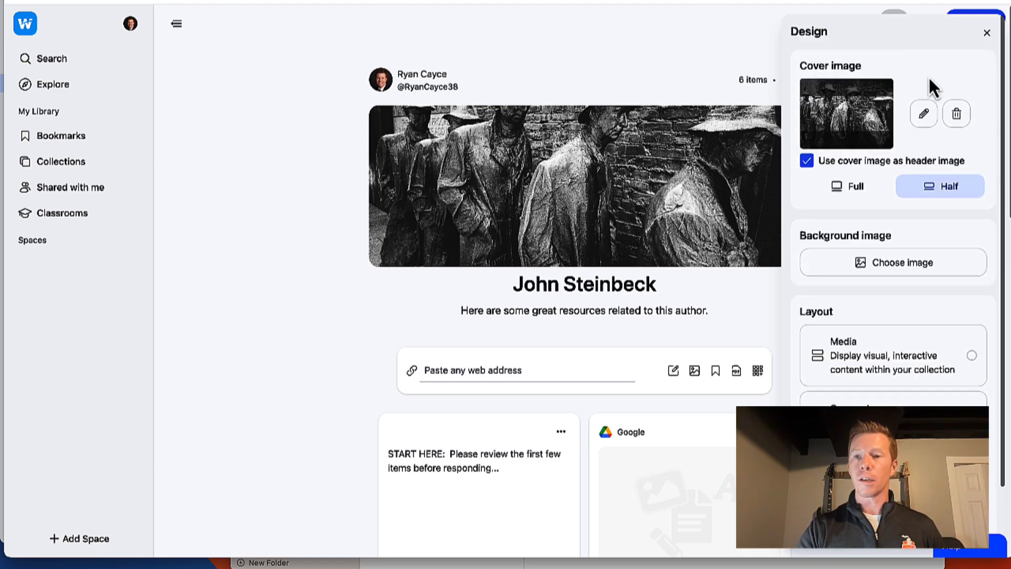
pyautogui.click(987, 35)
# Step: Review the collection in its grid layout and reopen the design settings briefly
pyautogui.scroll(-8, 737, 332)
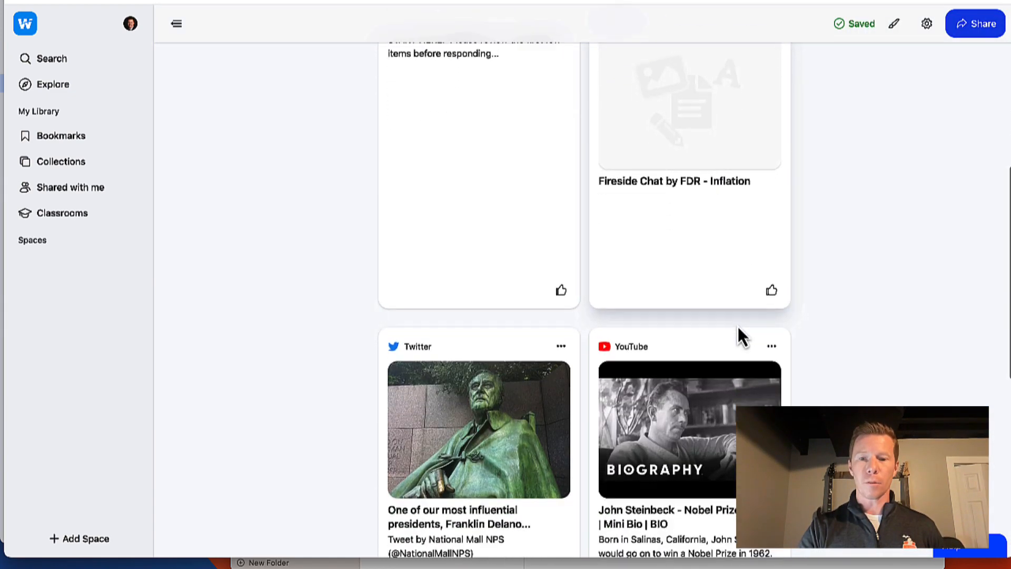
pyautogui.scroll(6, 738, 330)
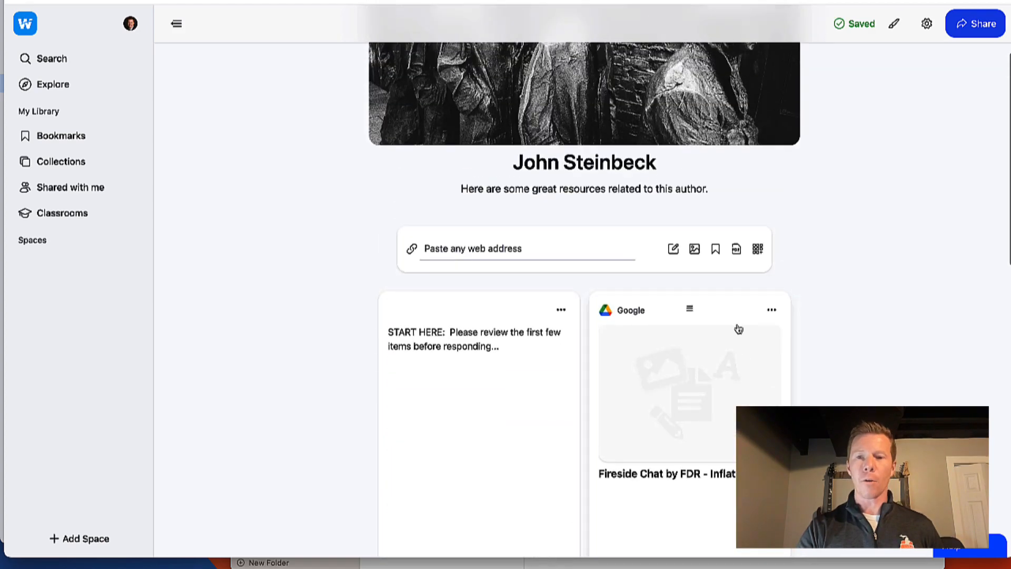
pyautogui.scroll(2, 739, 329)
pyautogui.click(894, 23)
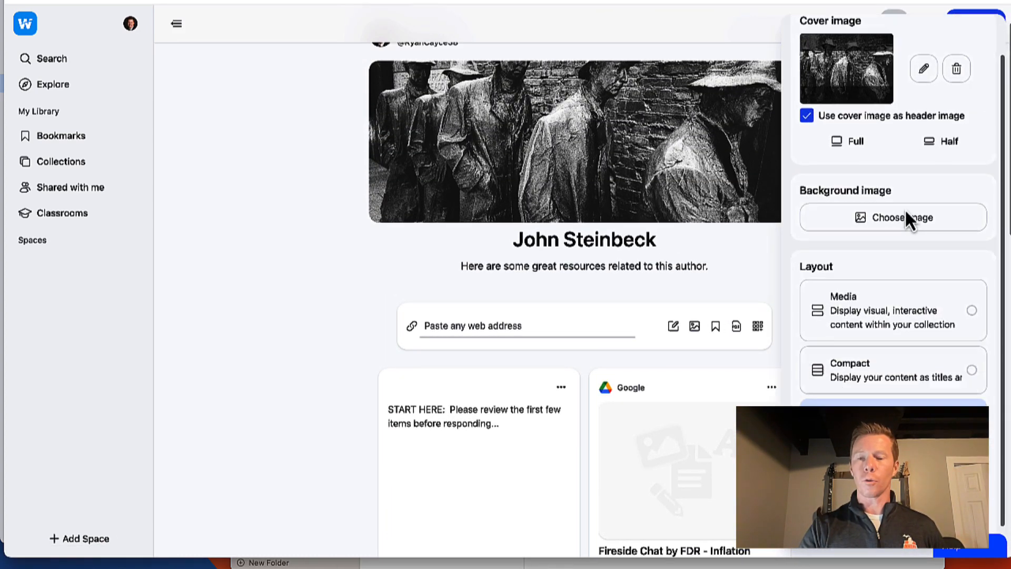
pyautogui.scroll(-1, 904, 208)
pyautogui.scroll(3, 905, 208)
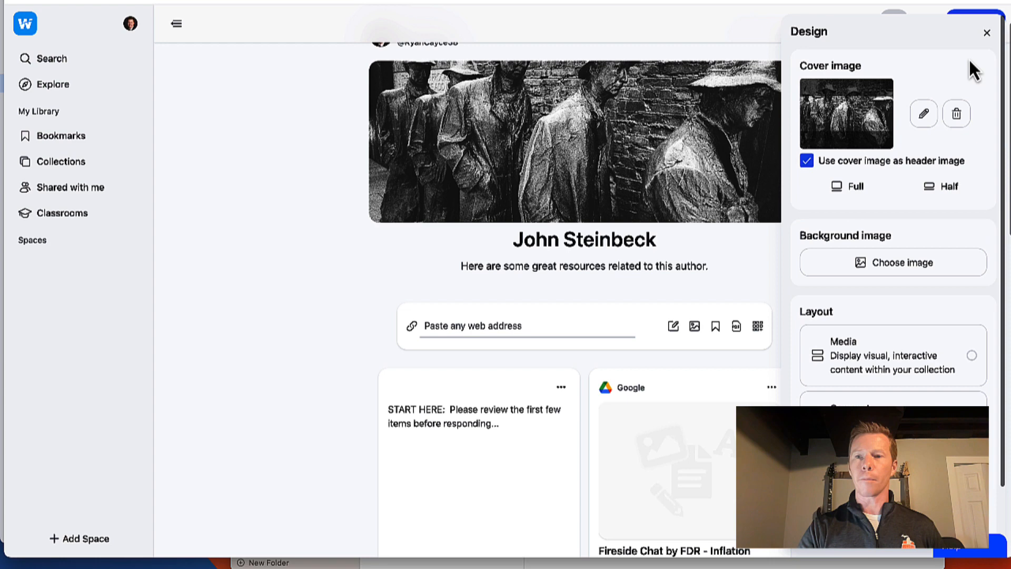
pyautogui.click(986, 33)
# Step: Open the collection's share settings, turn on Allow sharing, review the collaboration options and close the panel
pyautogui.click(975, 25)
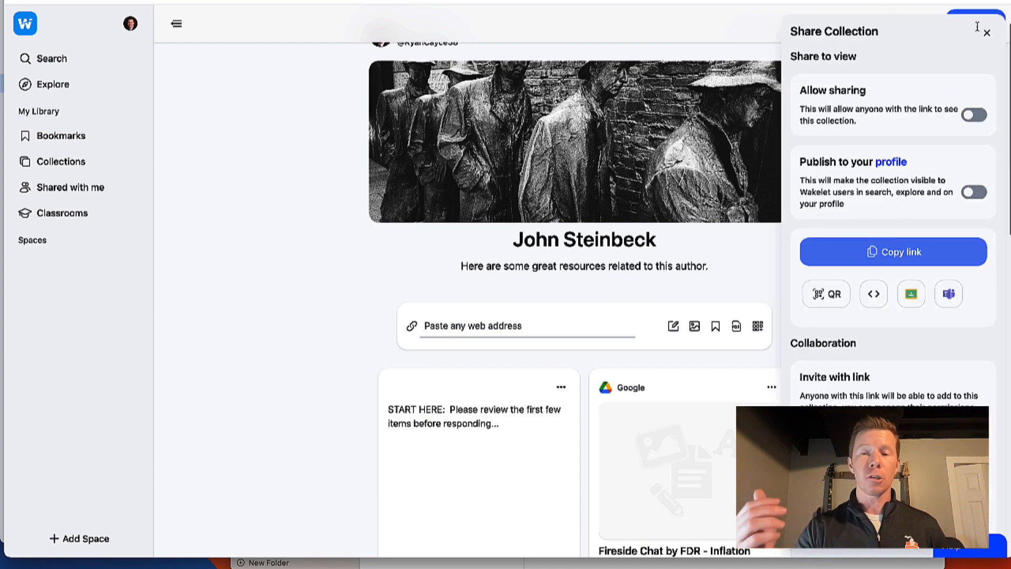
pyautogui.scroll(-1, 888, 161)
pyautogui.scroll(1, 881, 166)
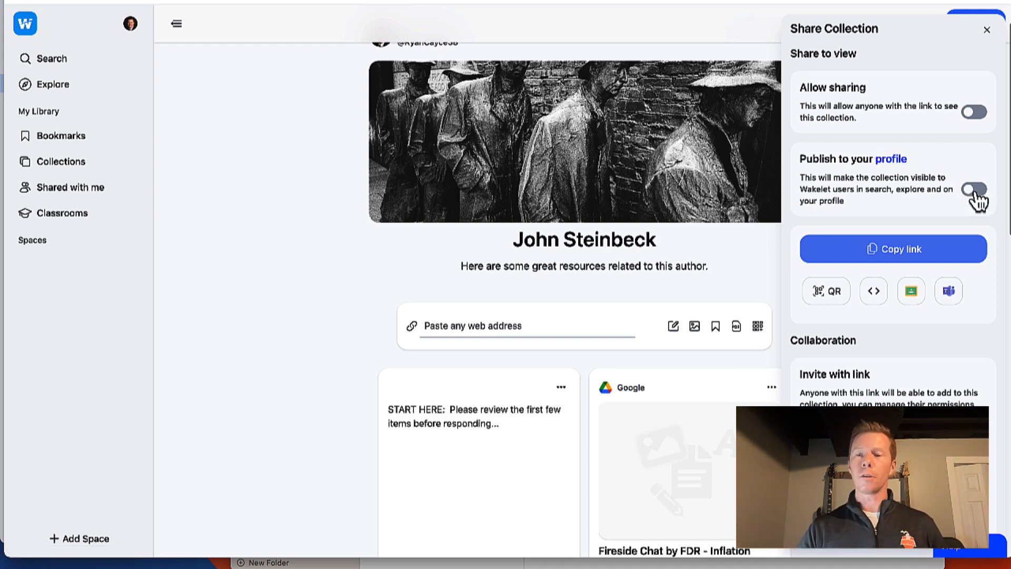
pyautogui.click(975, 116)
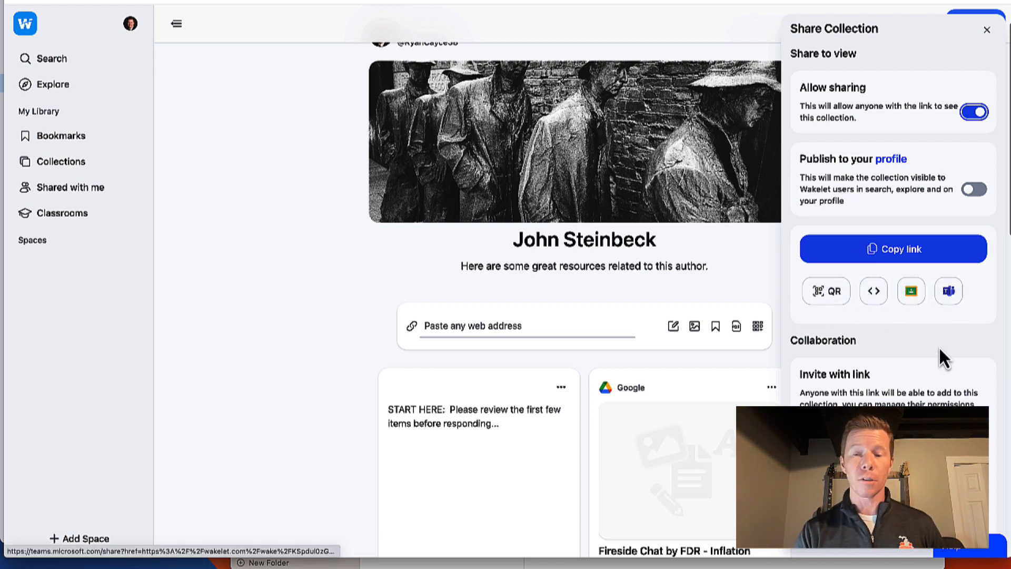
pyautogui.scroll(-3, 936, 367)
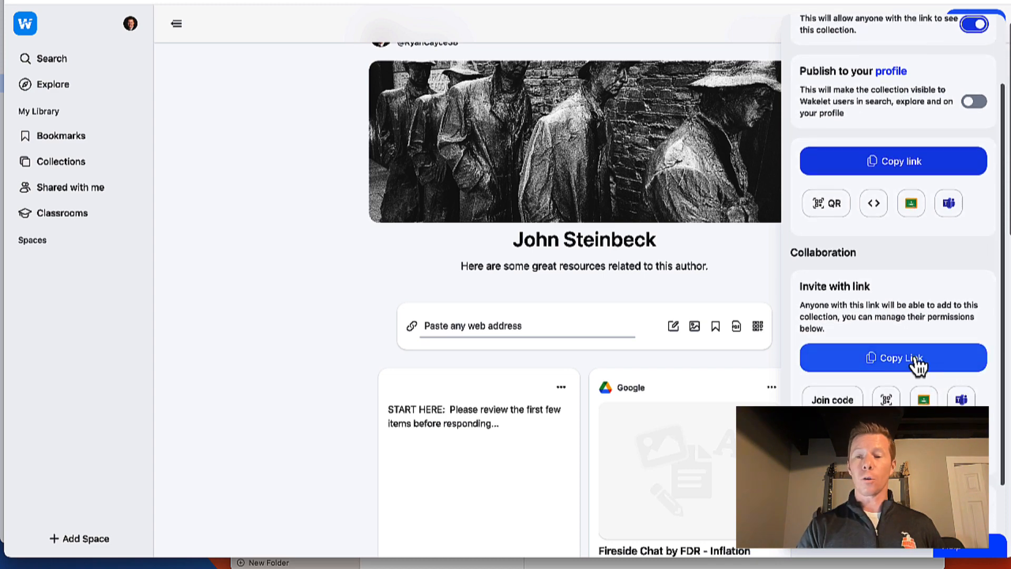
pyautogui.scroll(-2, 843, 374)
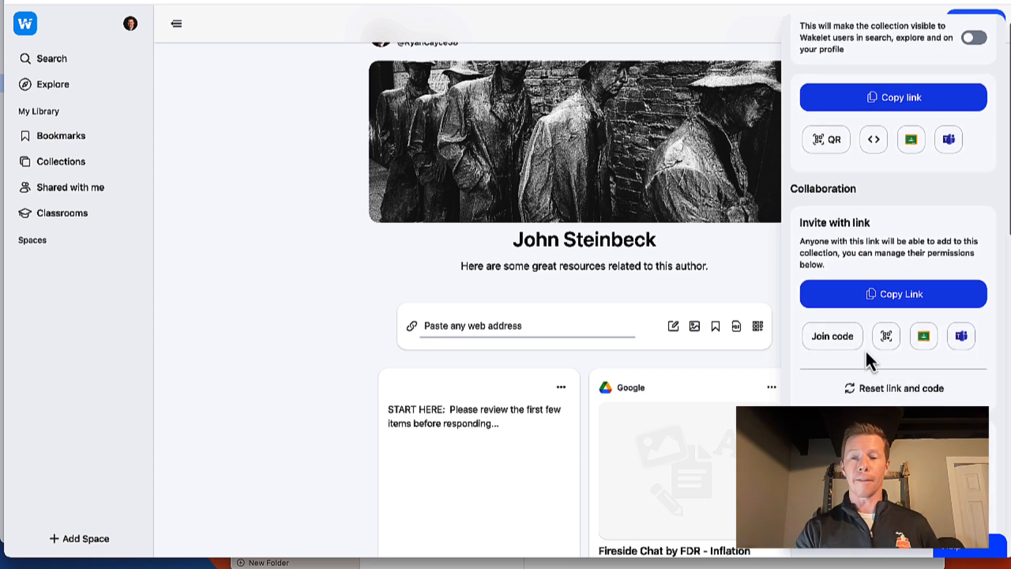
pyautogui.scroll(5, 933, 163)
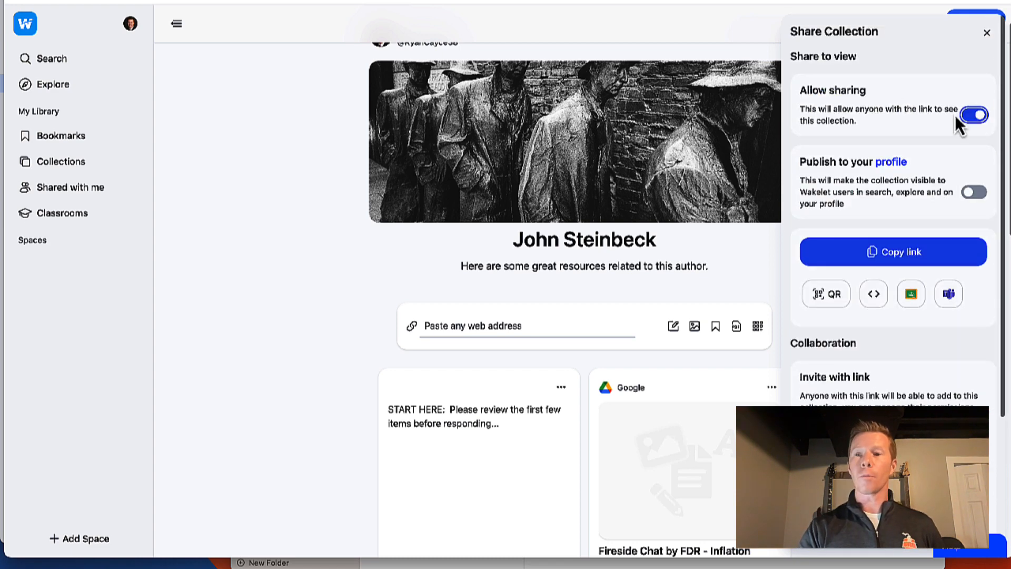
pyautogui.click(987, 34)
# Step: Browse the library's Collections, Shared with me and Bookmarks sections
pyautogui.click(100, 180)
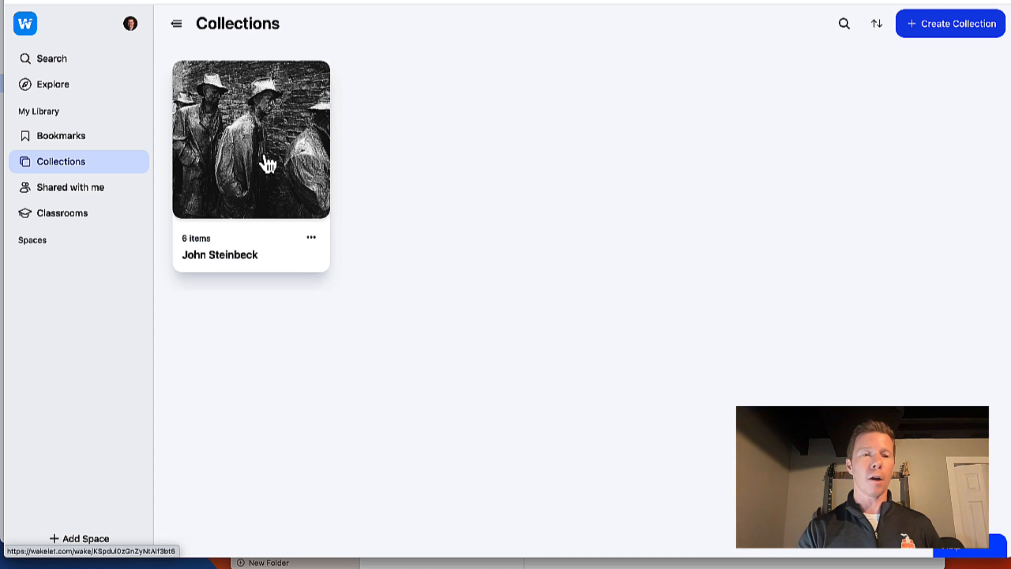
pyautogui.click(93, 195)
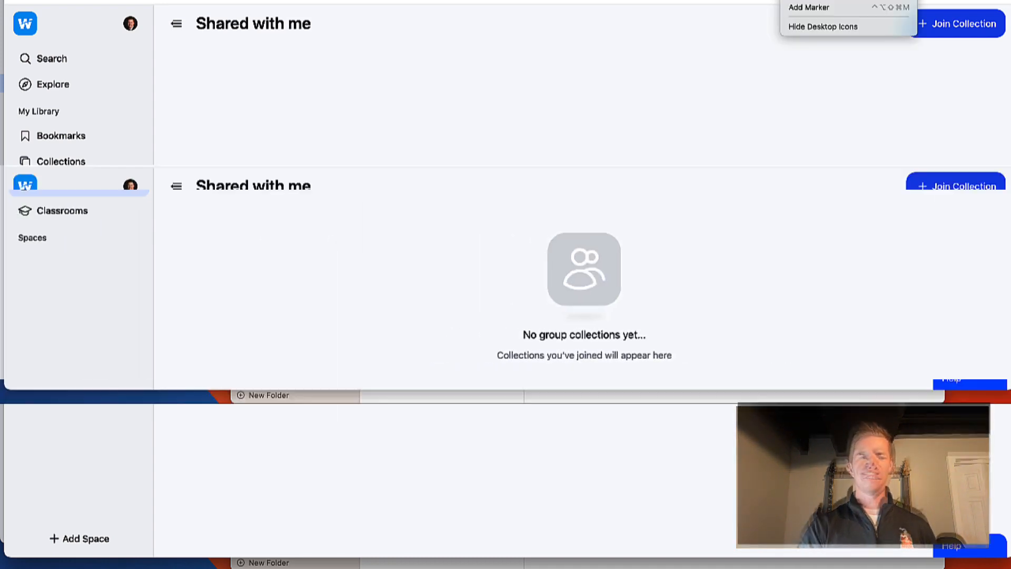
pyautogui.click(80, 159)
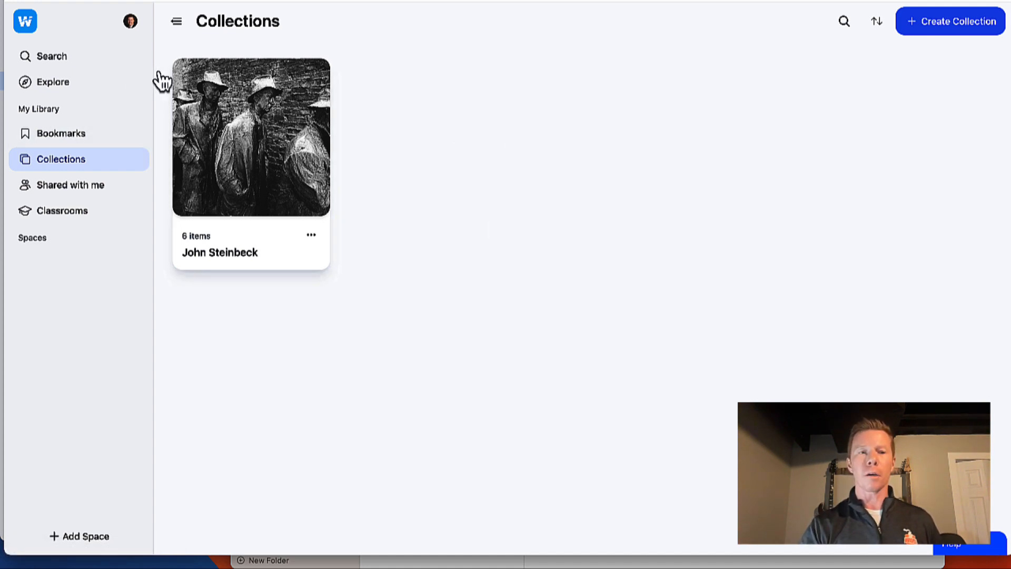
pyautogui.click(63, 138)
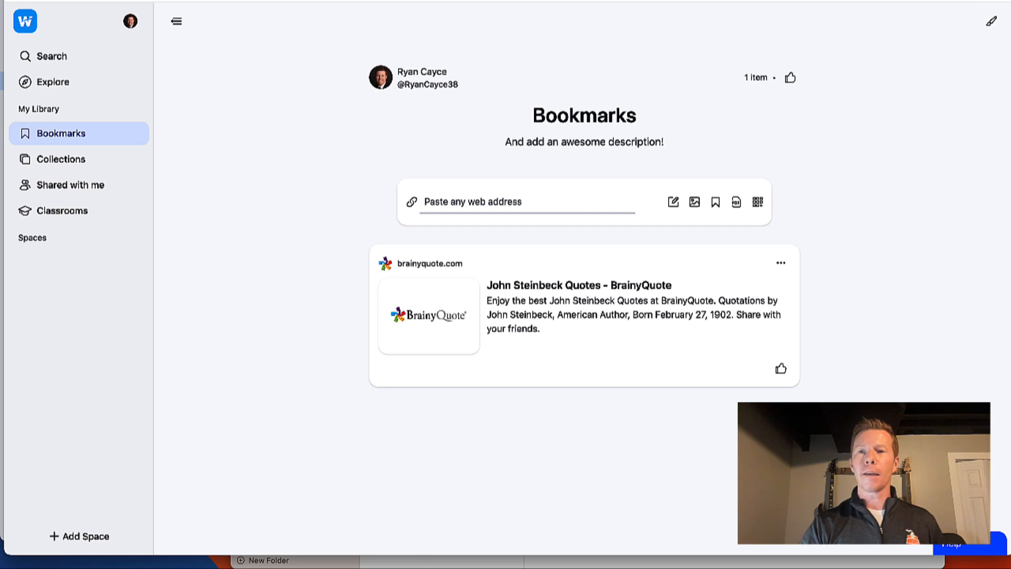
# Step: Switch to the Britannica John Steinbeck tab and save the page to Bookmarks with the Wakelet extension
pyautogui.hotkey('ctrl', 'Tab')
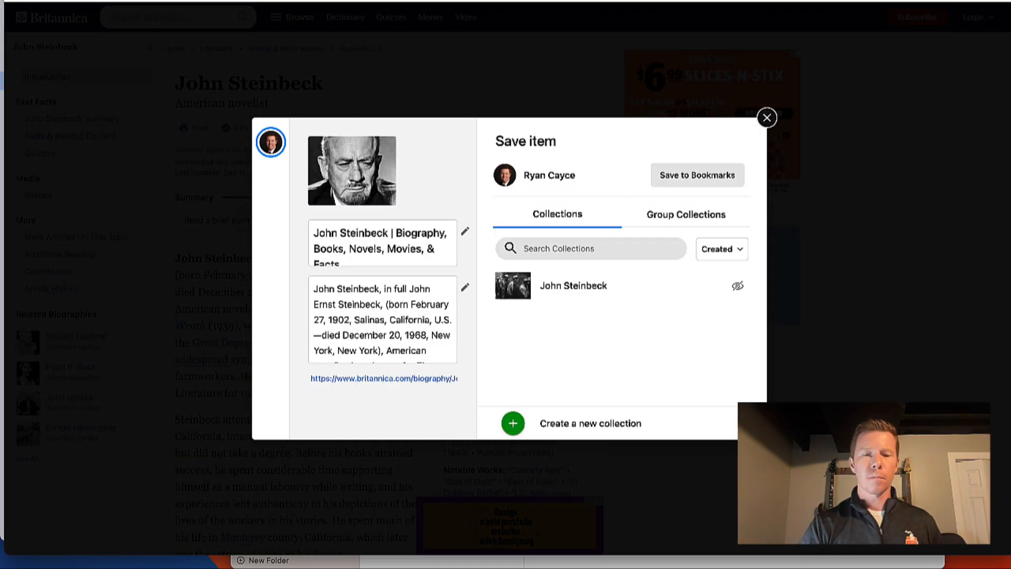
pyautogui.moveTo(546, 288)
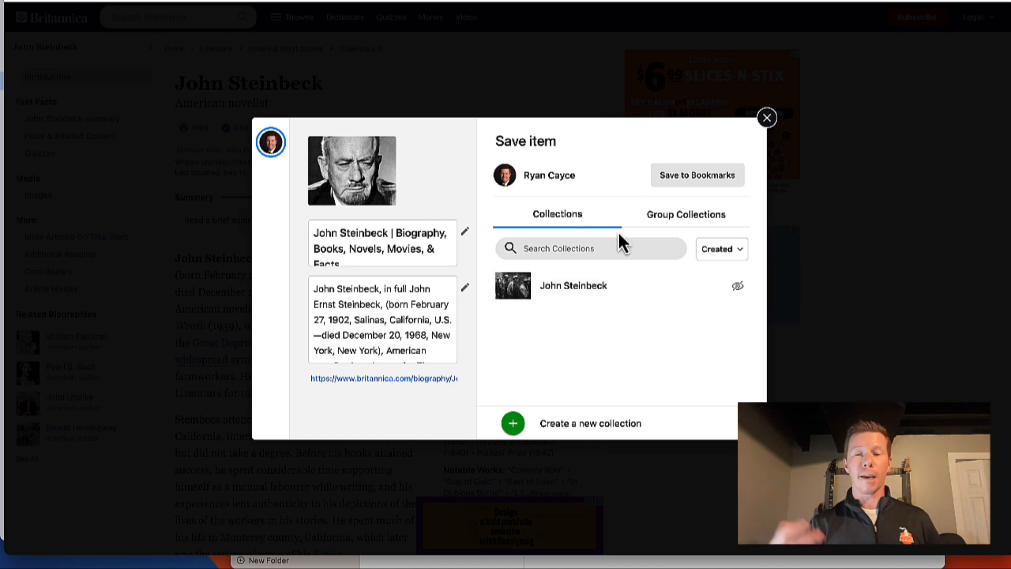
pyautogui.click(696, 184)
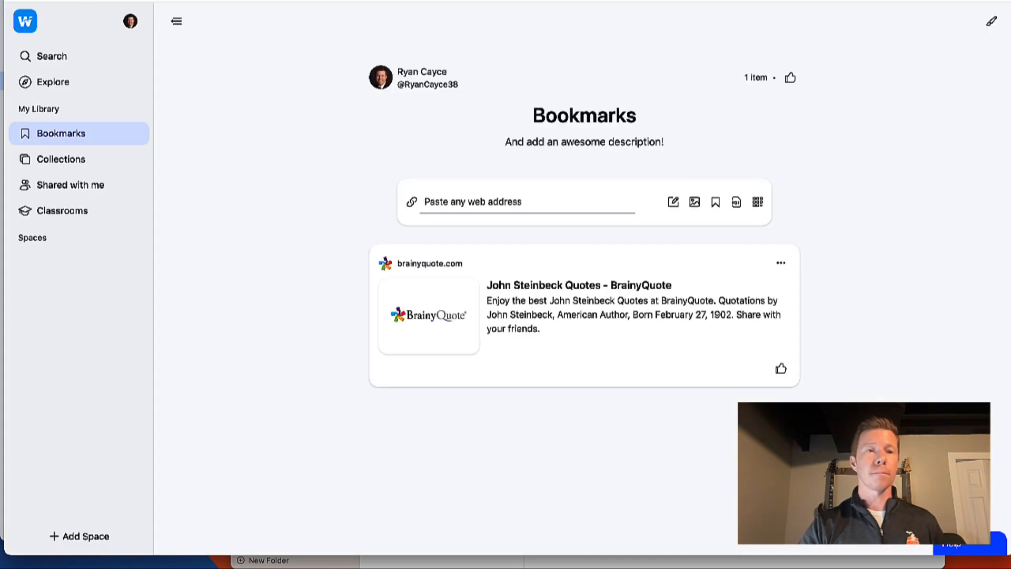
pyautogui.press('super+r')
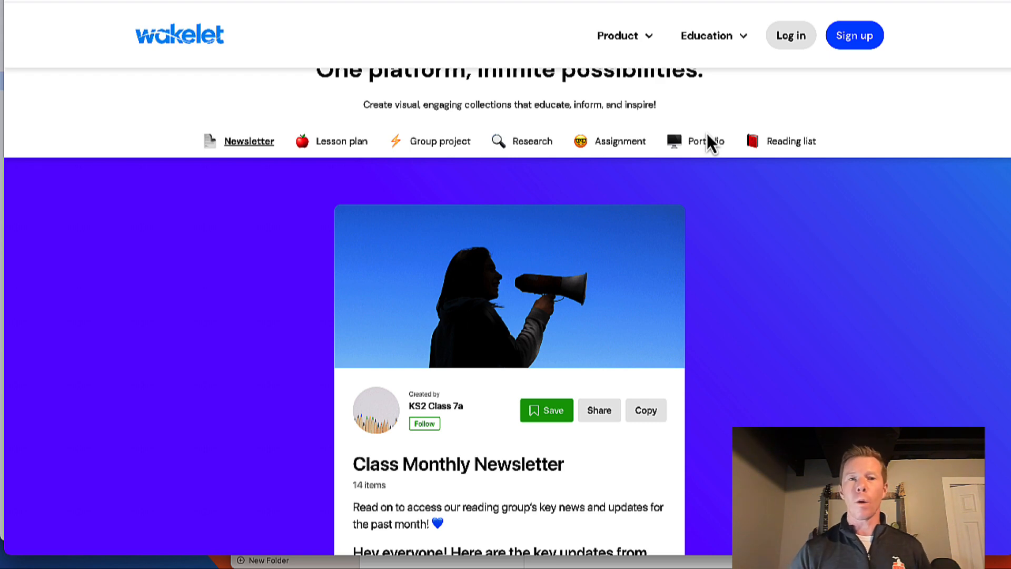
# Step: Scroll through the Newsletter example collection on the Wakelet homepage
pyautogui.scroll(-2, 782, 267)
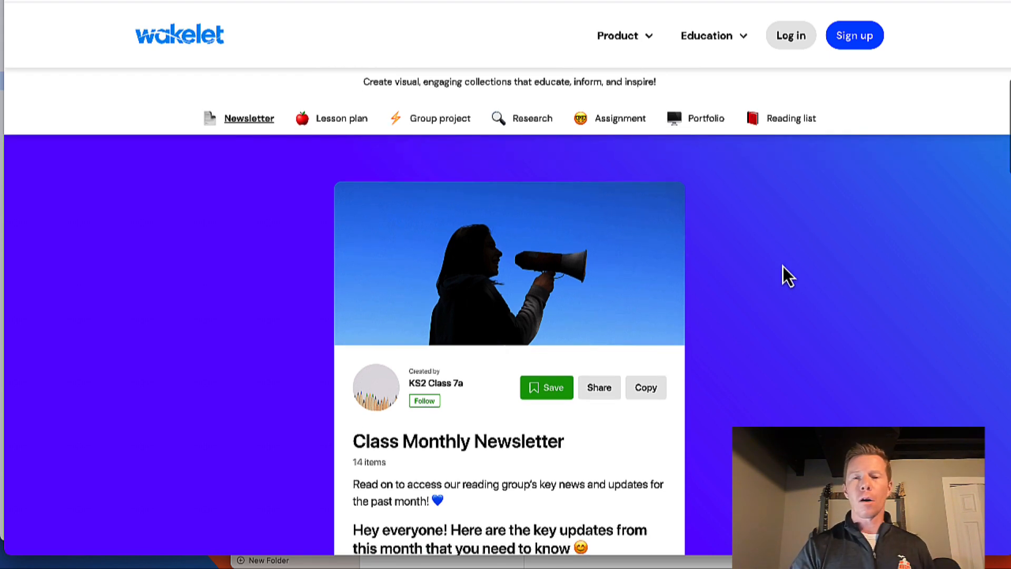
pyautogui.scroll(3, 783, 266)
pyautogui.scroll(-1, 782, 267)
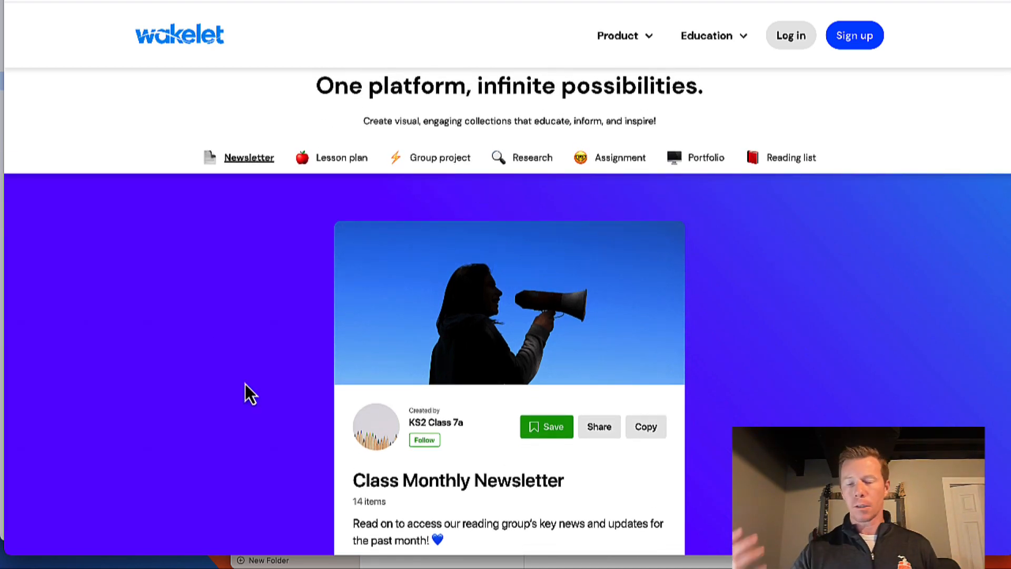
pyautogui.scroll(-5, 245, 384)
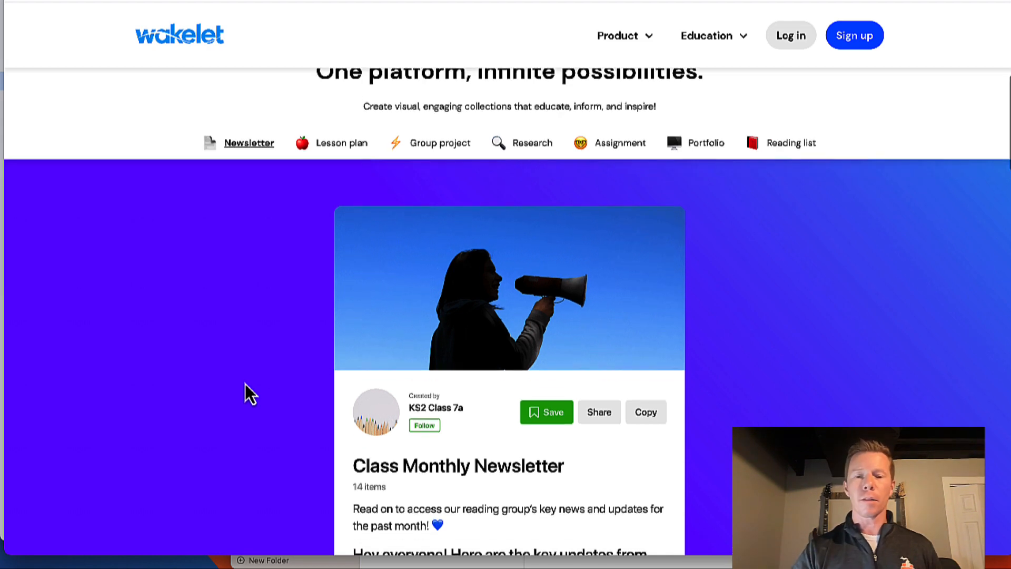
pyautogui.scroll(-10, 245, 384)
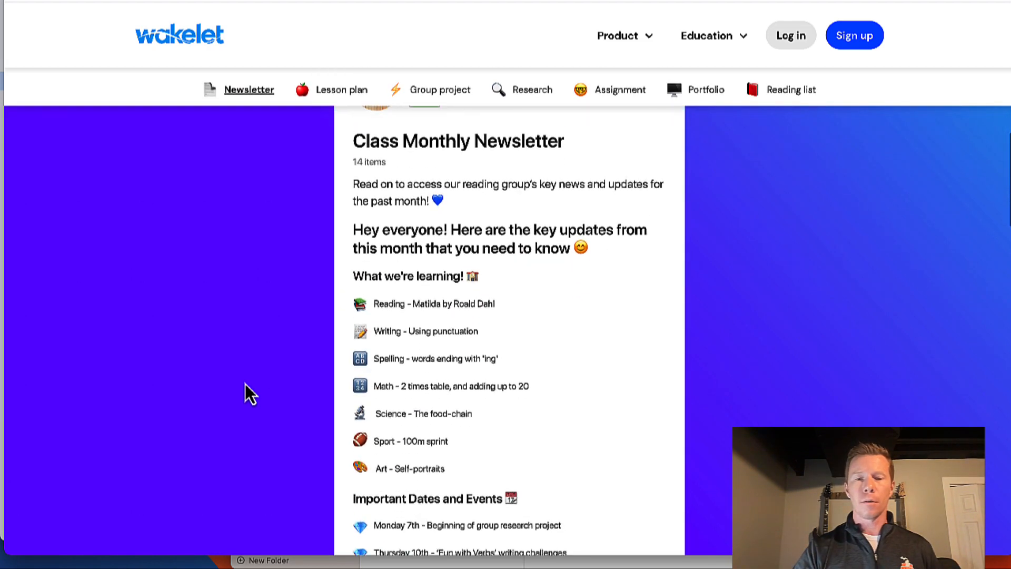
pyautogui.scroll(-5, 245, 383)
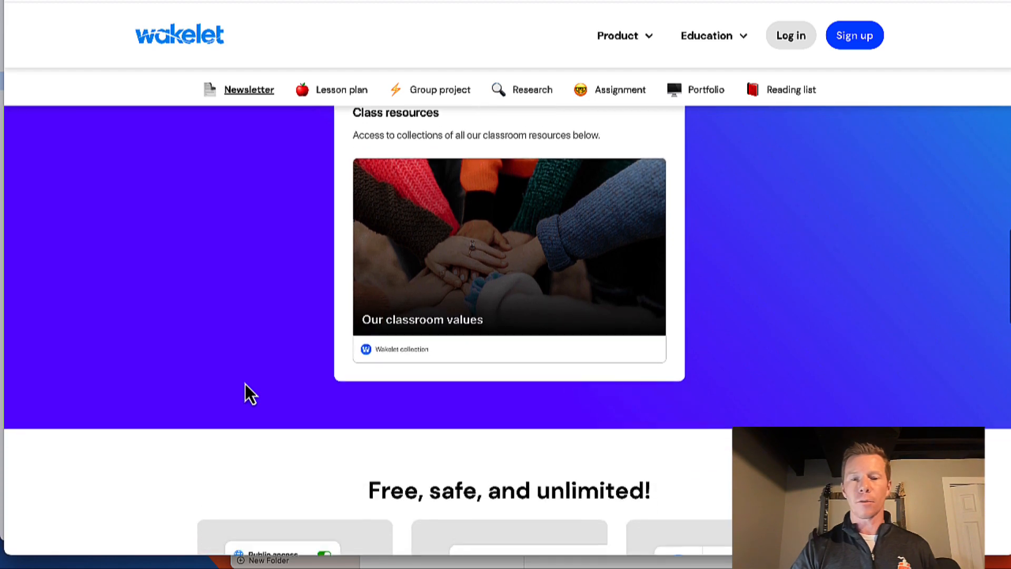
pyautogui.scroll(15, 245, 384)
pyautogui.scroll(6, 245, 384)
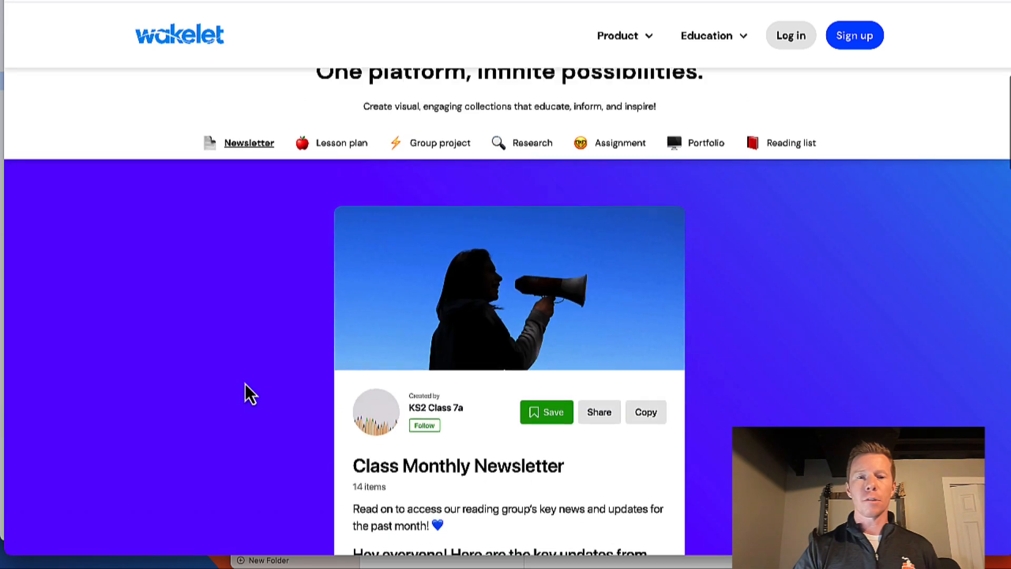
pyautogui.scroll(-2, 245, 383)
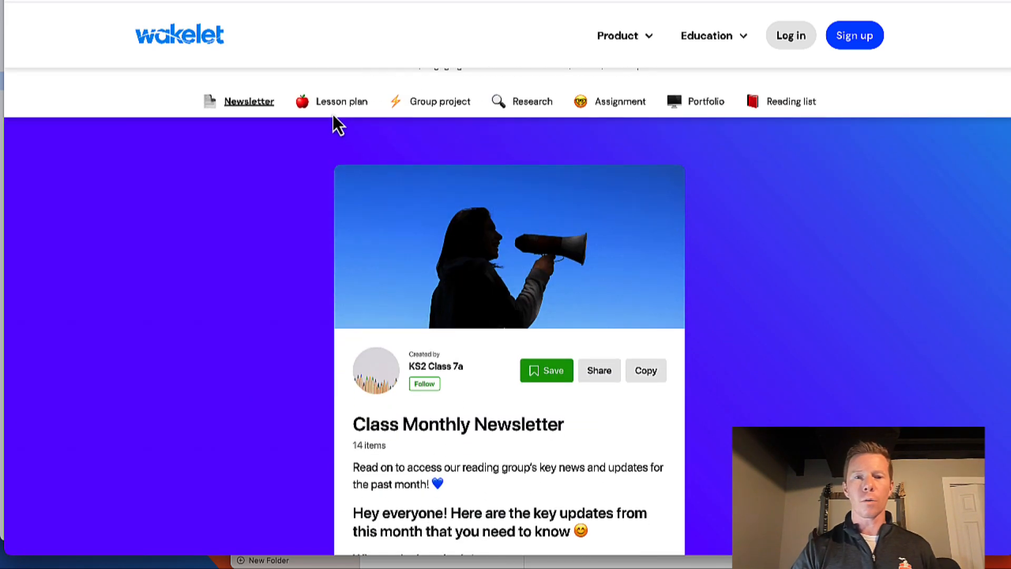
# Step: Open the Lesson plan example collection and scroll through its learning goals, reading list and video
pyautogui.click(340, 103)
pyautogui.scroll(-3, 635, 503)
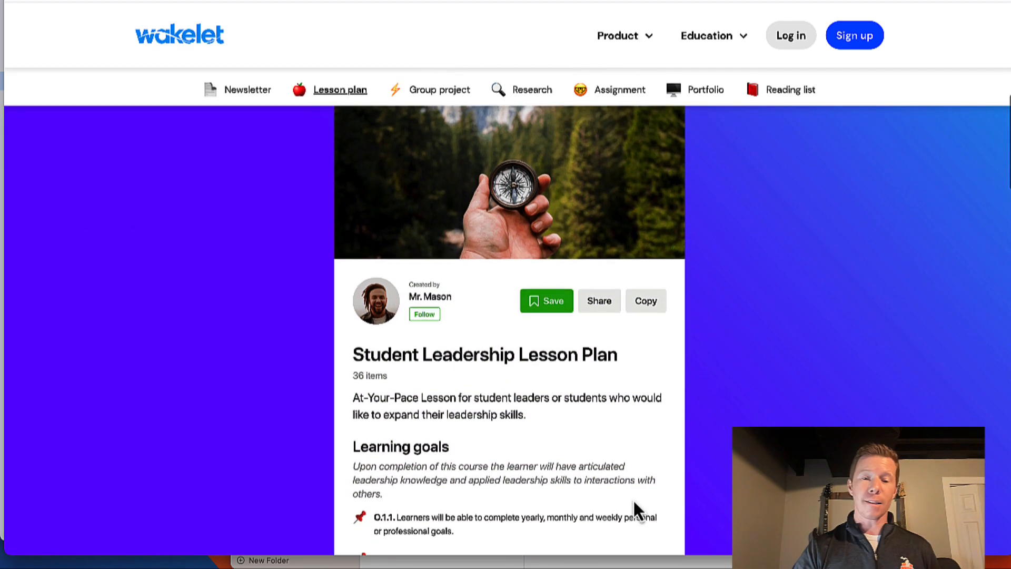
pyautogui.scroll(-3, 634, 503)
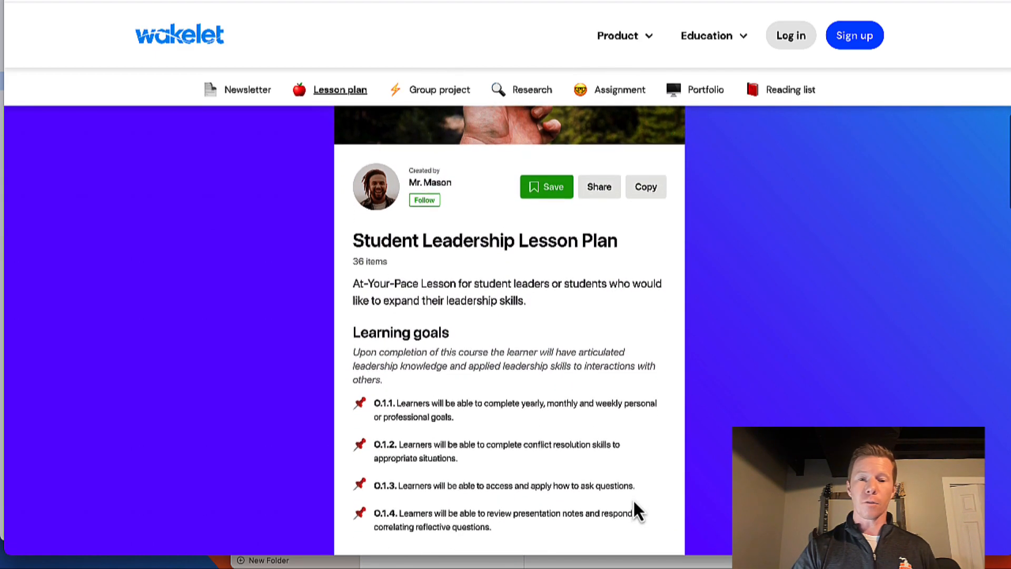
pyautogui.scroll(-5, 634, 503)
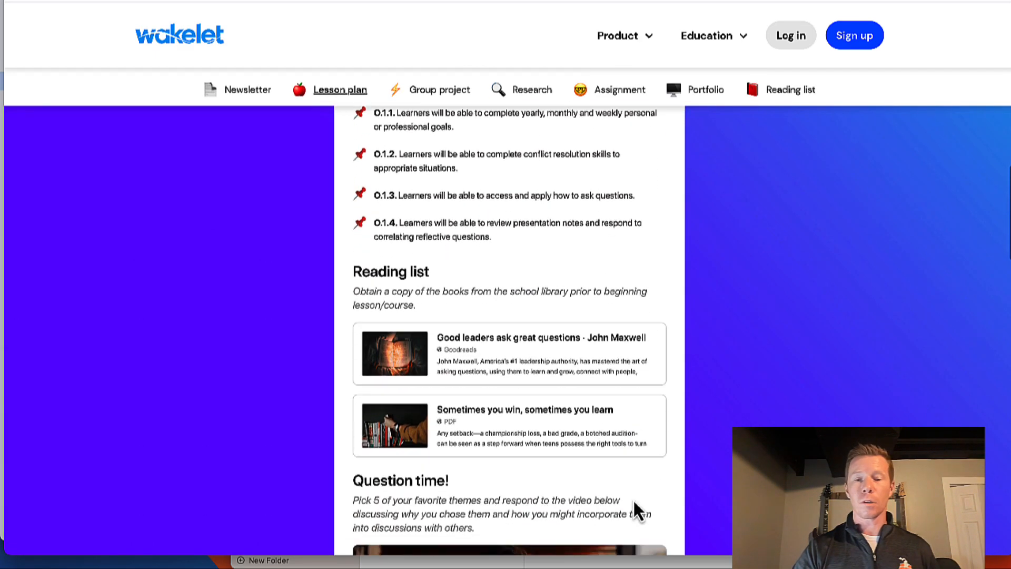
pyautogui.scroll(-5, 633, 500)
pyautogui.scroll(8, 633, 500)
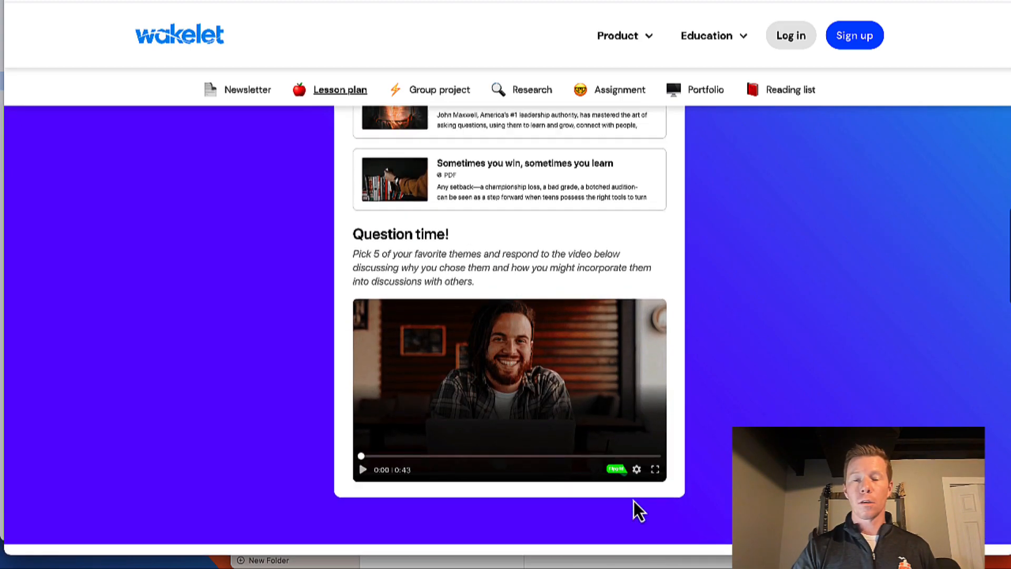
pyautogui.scroll(5, 633, 498)
pyautogui.scroll(-11, 633, 498)
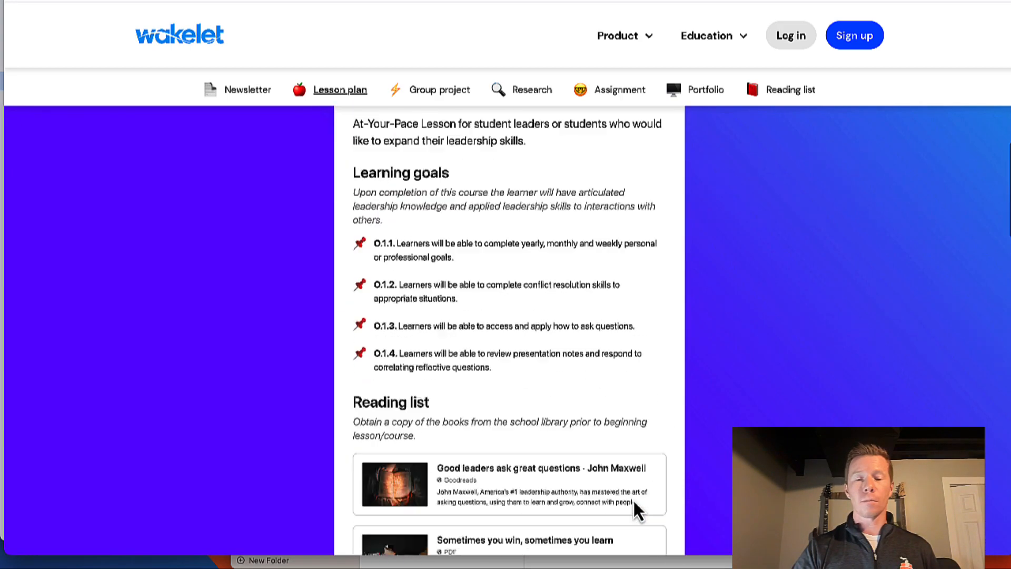
pyautogui.scroll(-1, 633, 501)
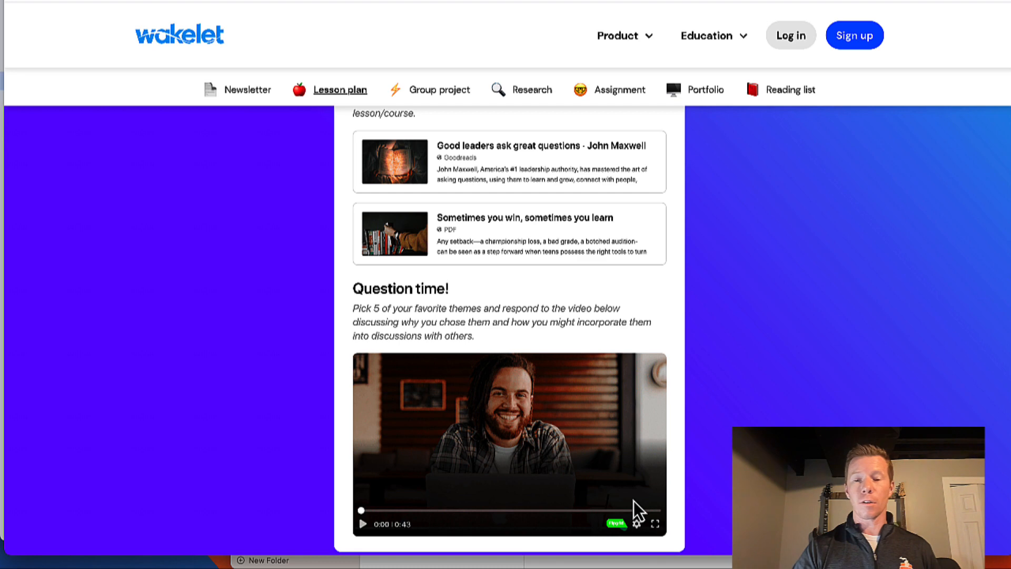
pyautogui.scroll(10, 634, 499)
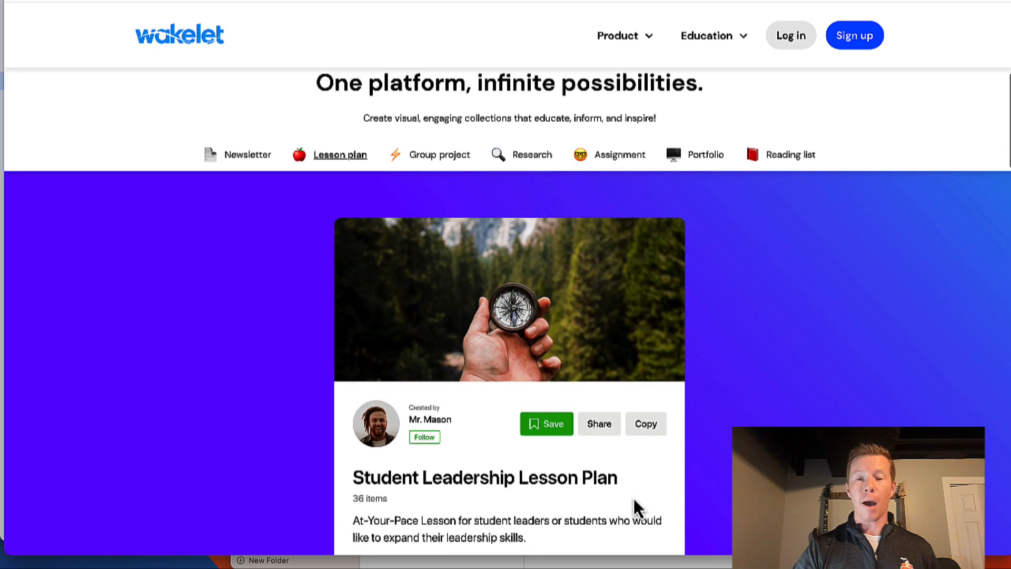
pyautogui.scroll(1, 633, 507)
# Step: Browse the Group project, Research and Assignment example collections
pyautogui.click(452, 168)
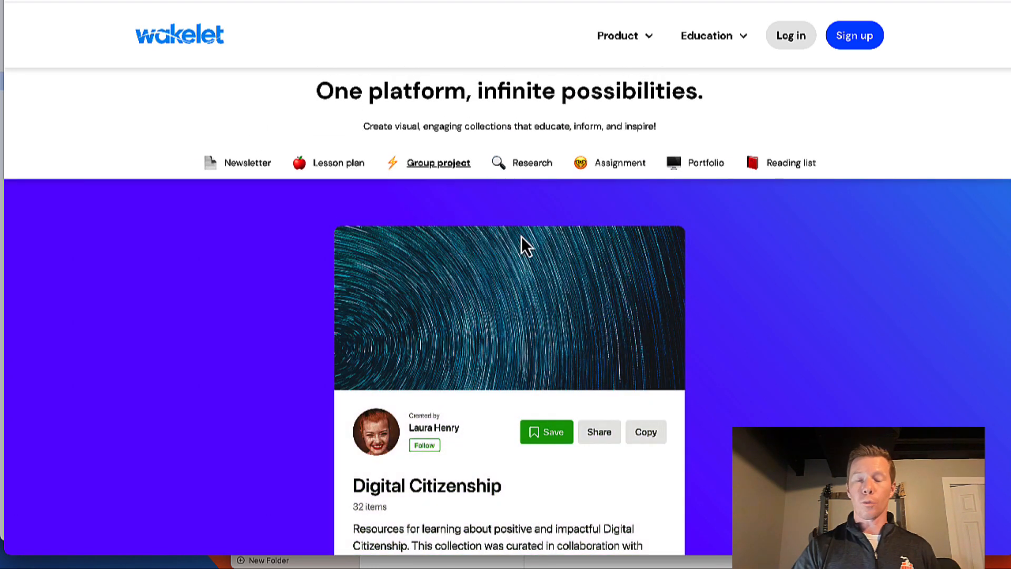
pyautogui.scroll(-4, 522, 235)
pyautogui.scroll(3, 539, 308)
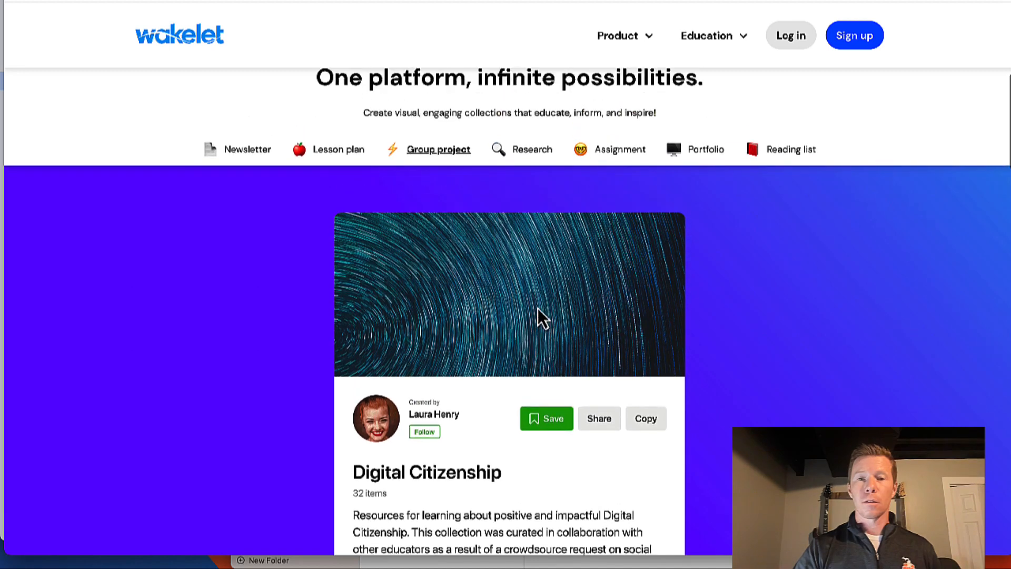
pyautogui.click(526, 152)
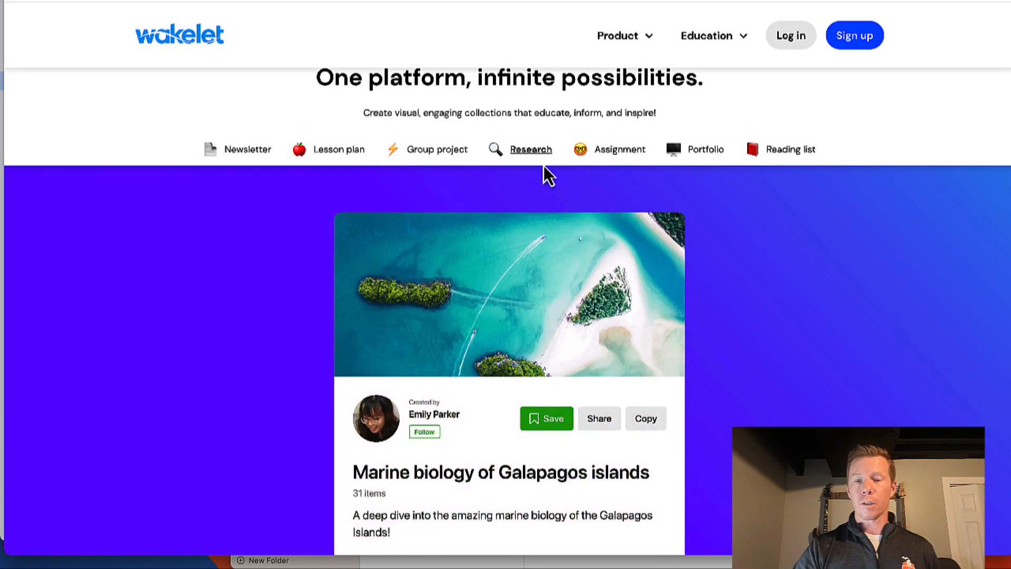
pyautogui.click(620, 151)
pyautogui.scroll(-2, 660, 418)
pyautogui.scroll(-6, 661, 429)
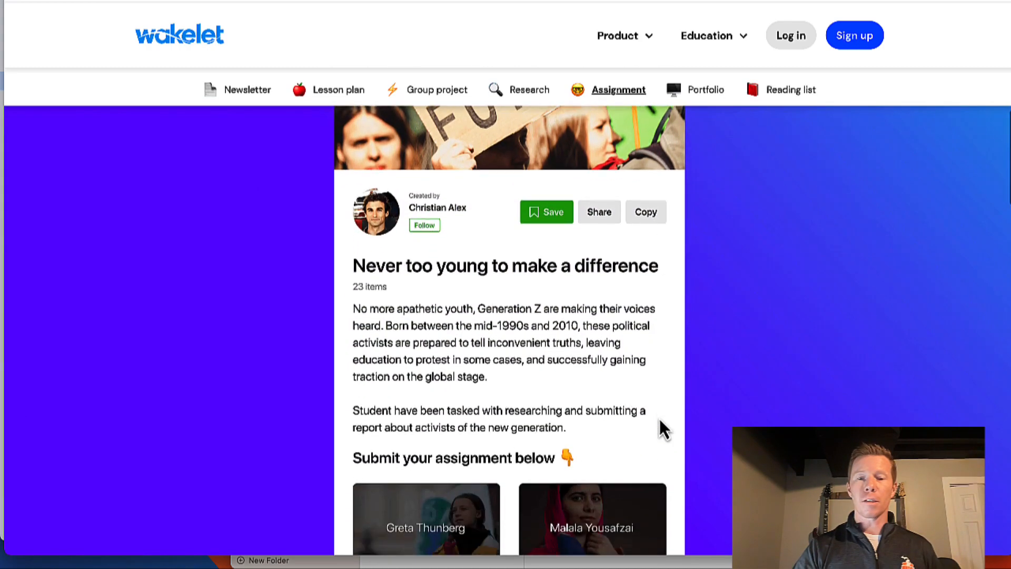
pyautogui.scroll(-3, 661, 430)
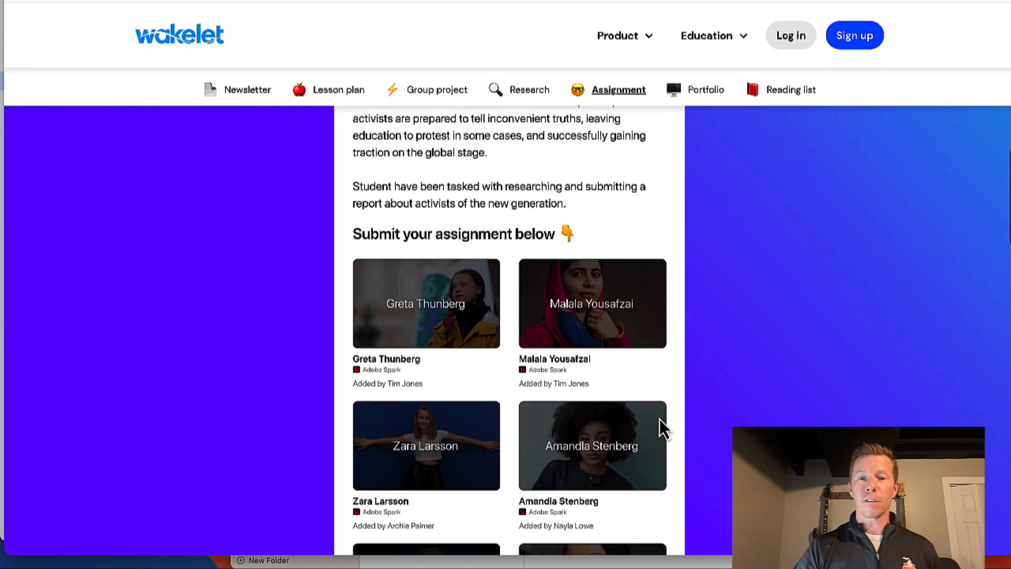
pyautogui.scroll(6, 662, 424)
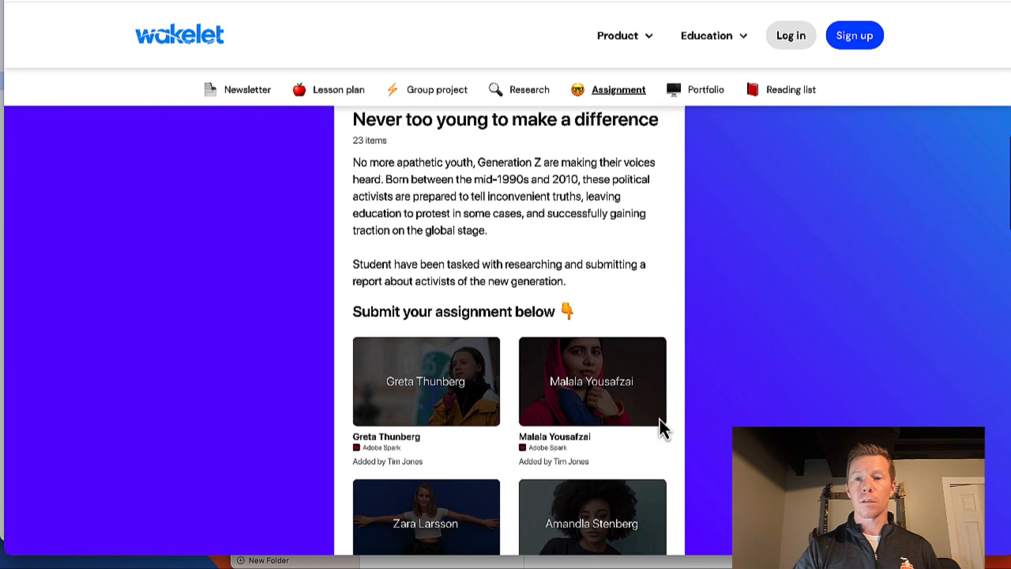
# Step: Browse the Portfolio and Reading list example collections
pyautogui.click(704, 91)
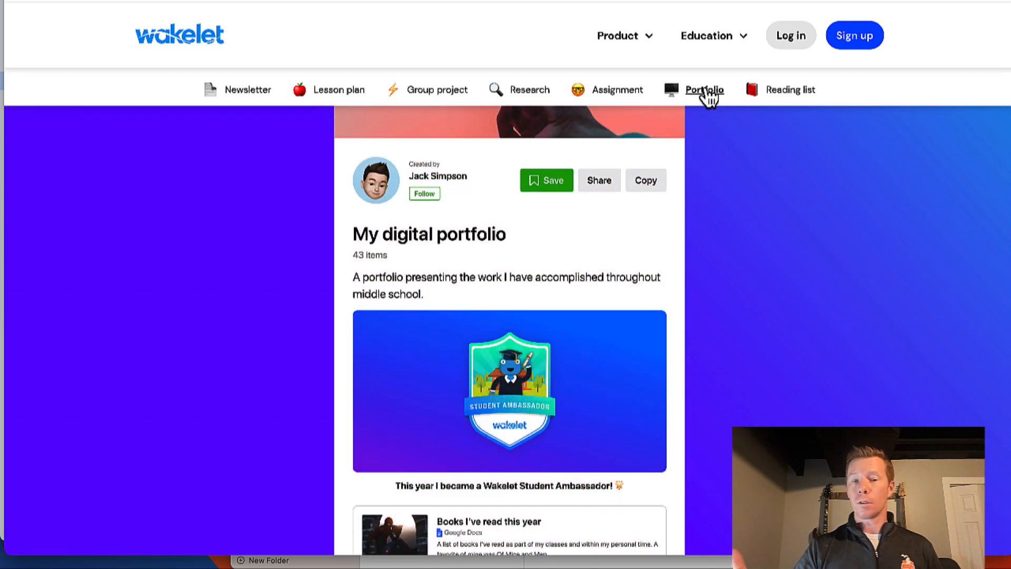
pyautogui.scroll(-4, 562, 416)
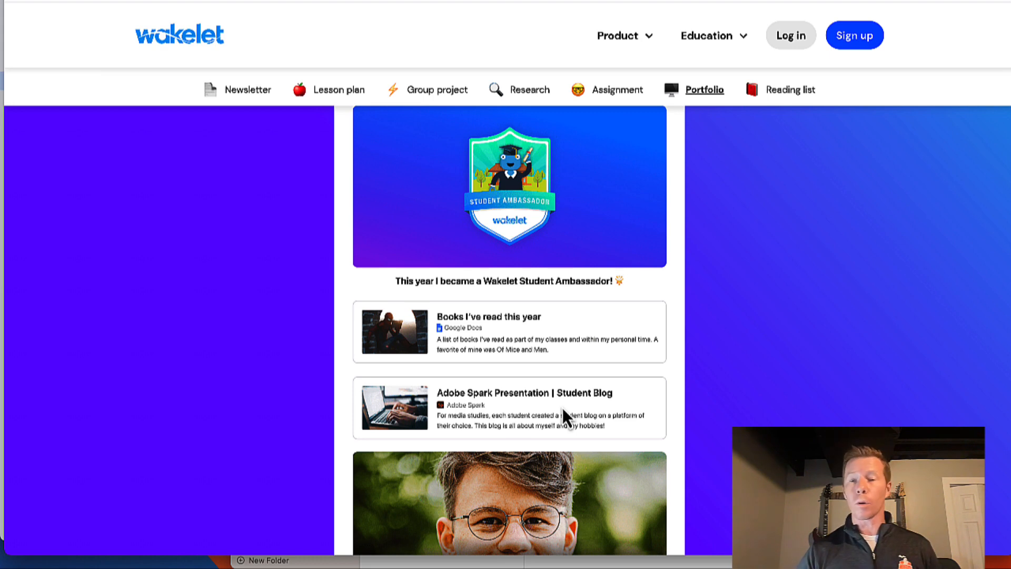
pyautogui.click(785, 90)
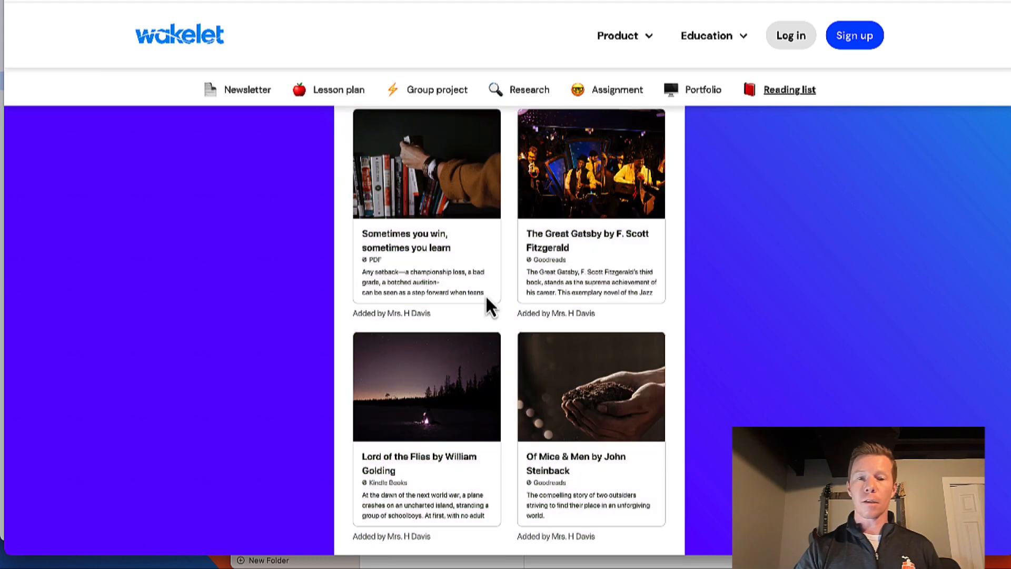
pyautogui.scroll(-3, 485, 296)
pyautogui.scroll(7, 486, 296)
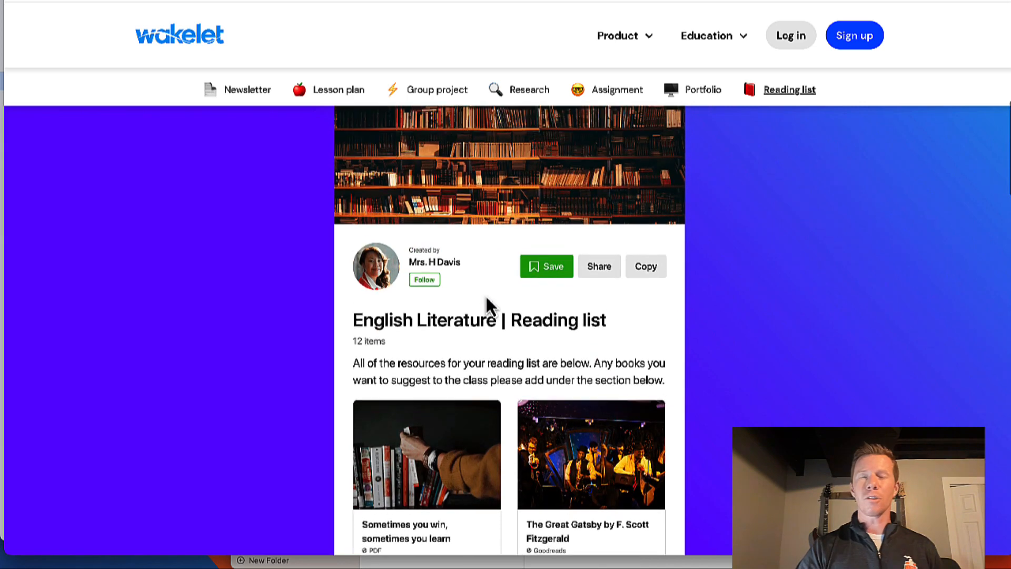
pyautogui.scroll(1, 523, 264)
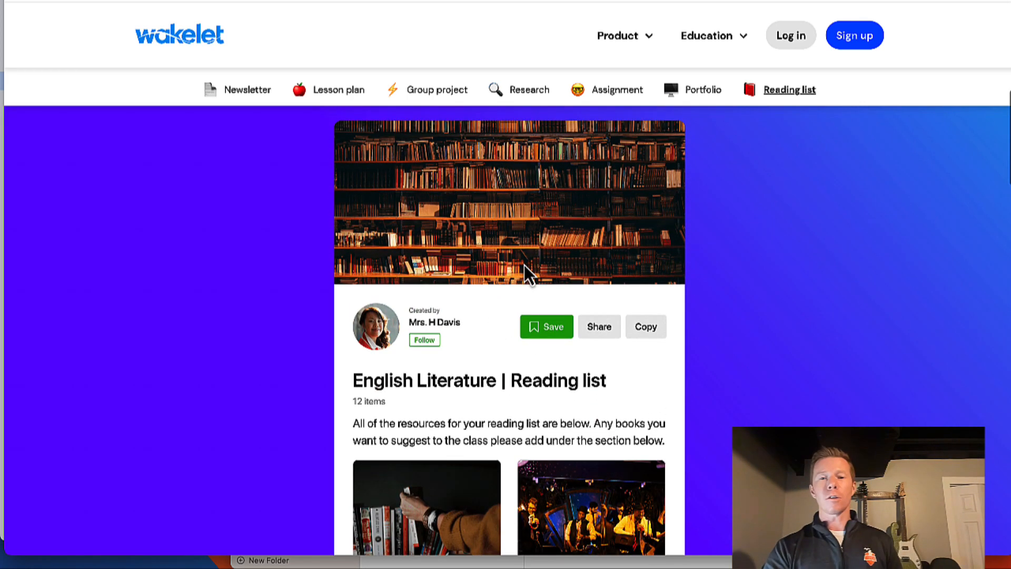